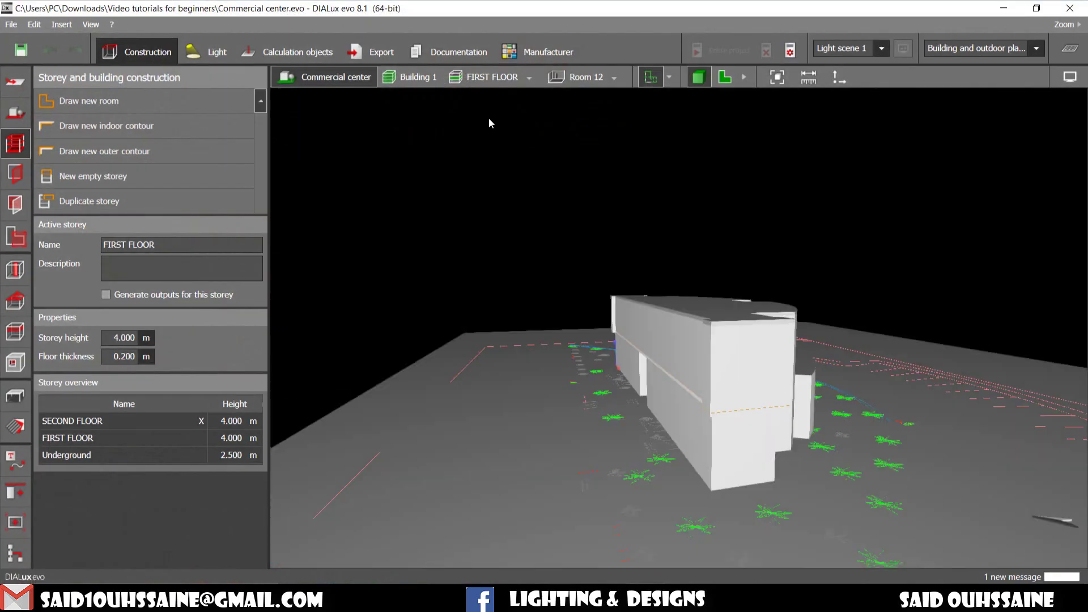
# Step: Activate the FIRST FLOOR storey in plan view and examine the staircase drawn at the underground access
pyautogui.click(481, 78)
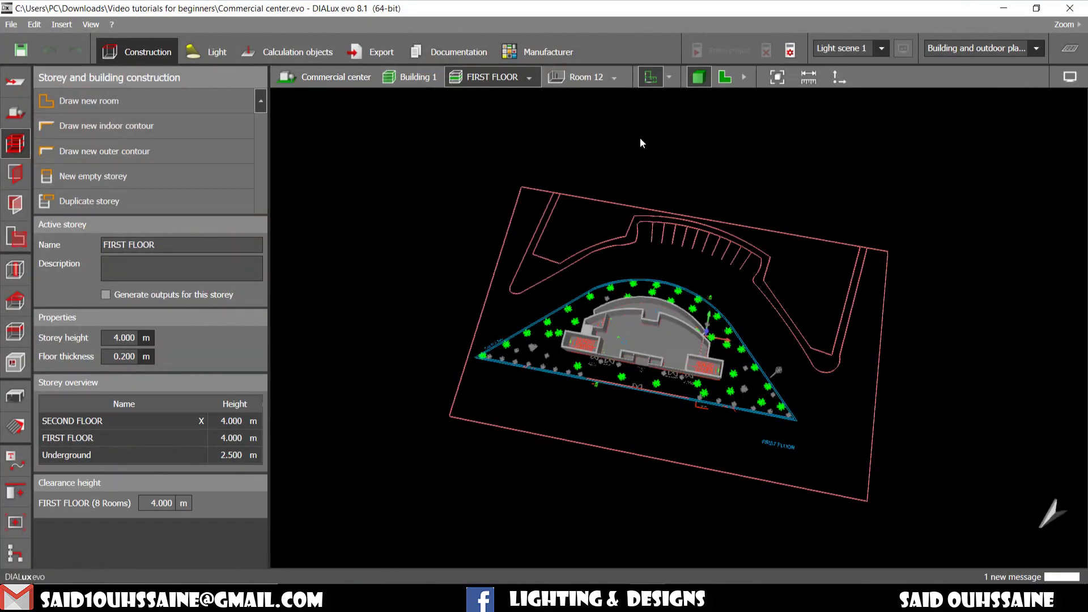
pyautogui.click(725, 78)
pyautogui.scroll(6, 721, 399)
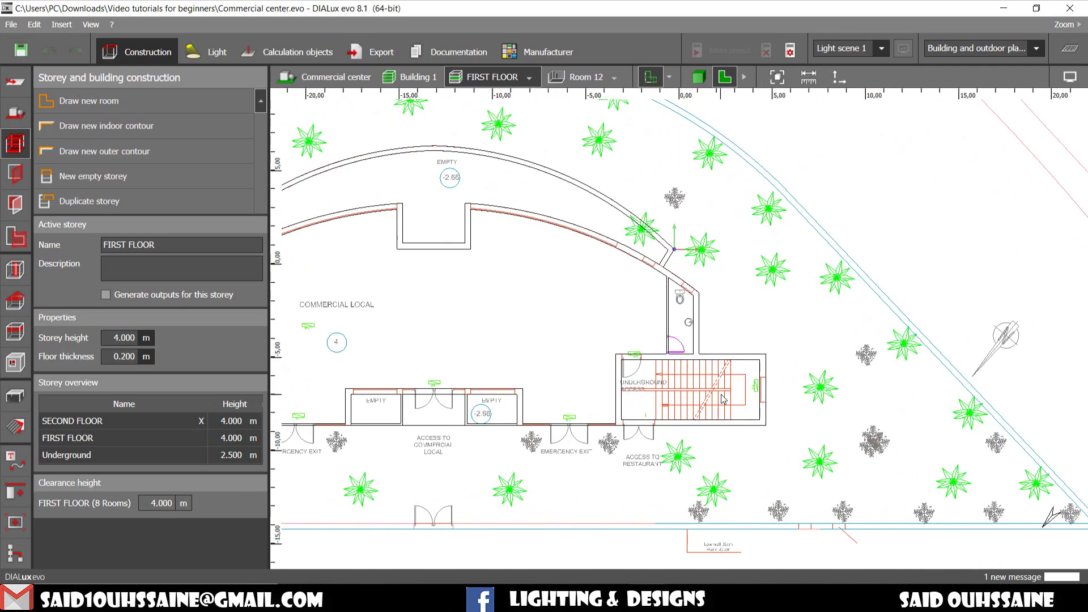
pyautogui.scroll(-5, 721, 399)
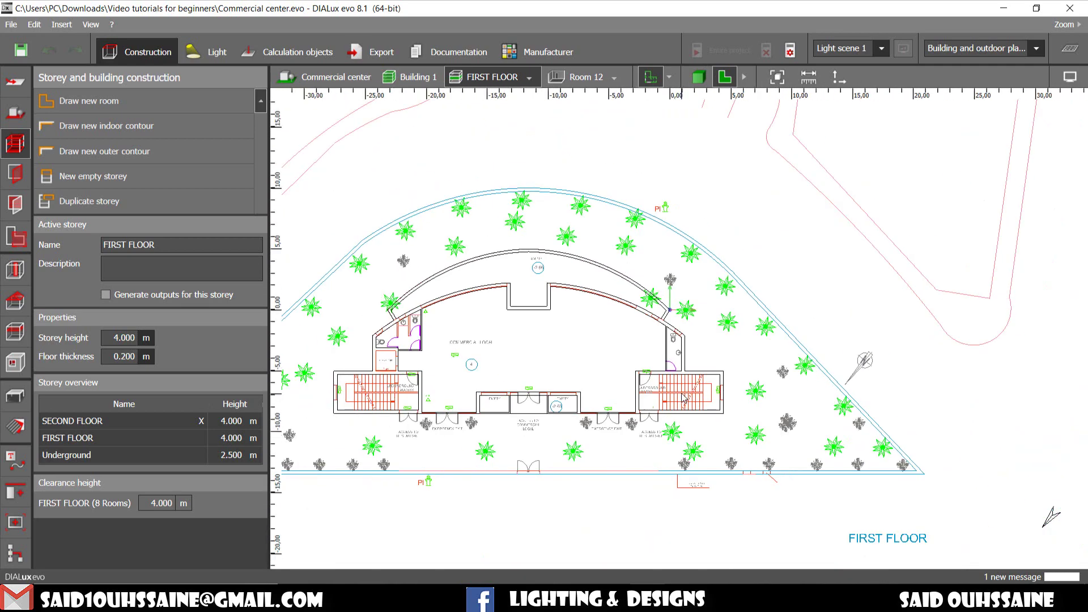
pyautogui.scroll(5, 684, 398)
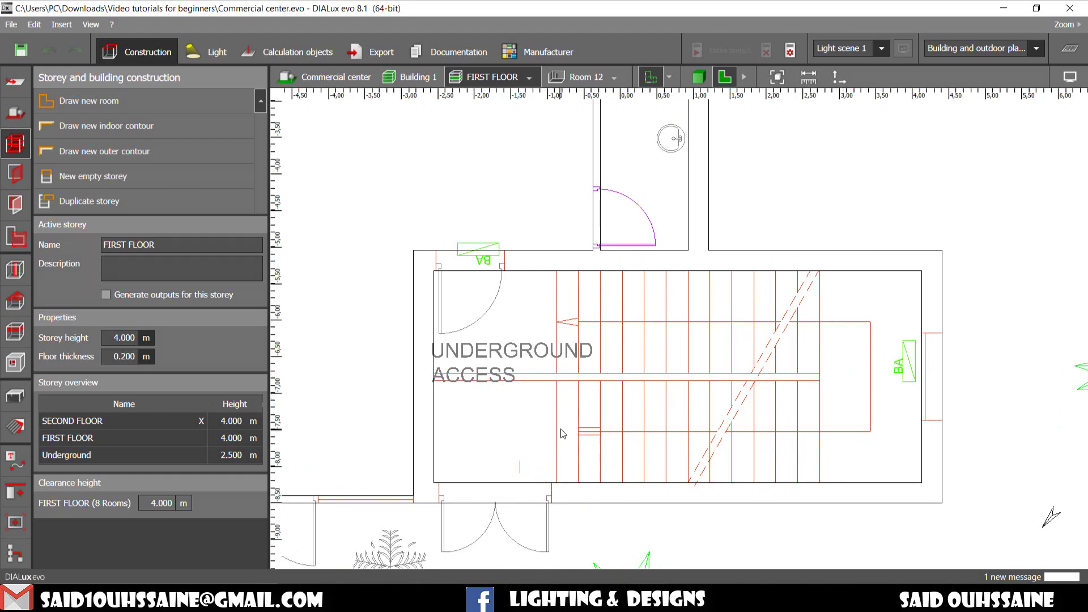
pyautogui.scroll(1, 572, 400)
pyautogui.scroll(-1, 583, 362)
pyautogui.moveTo(584, 362); pyautogui.dragTo(609, 396, button='right')
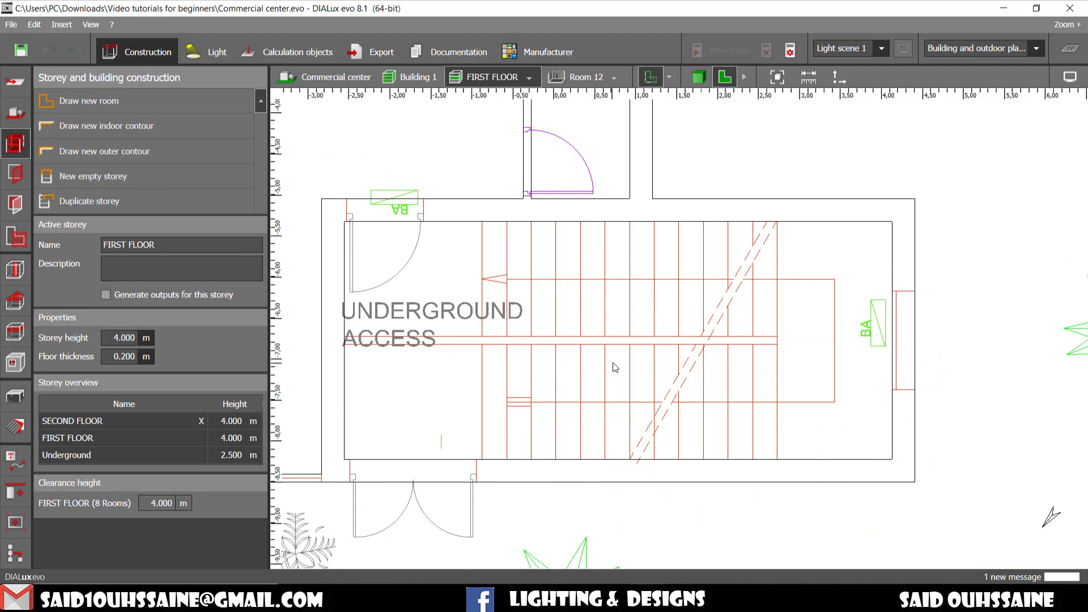
pyautogui.moveTo(616, 367); pyautogui.dragTo(616, 388, button='right')
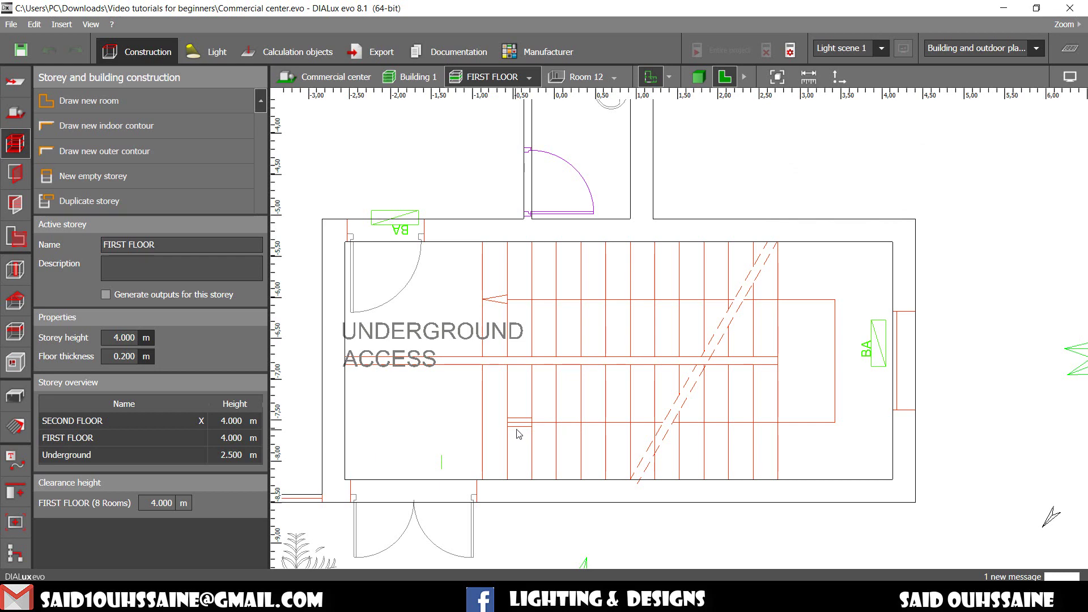
pyautogui.scroll(-5, 546, 440)
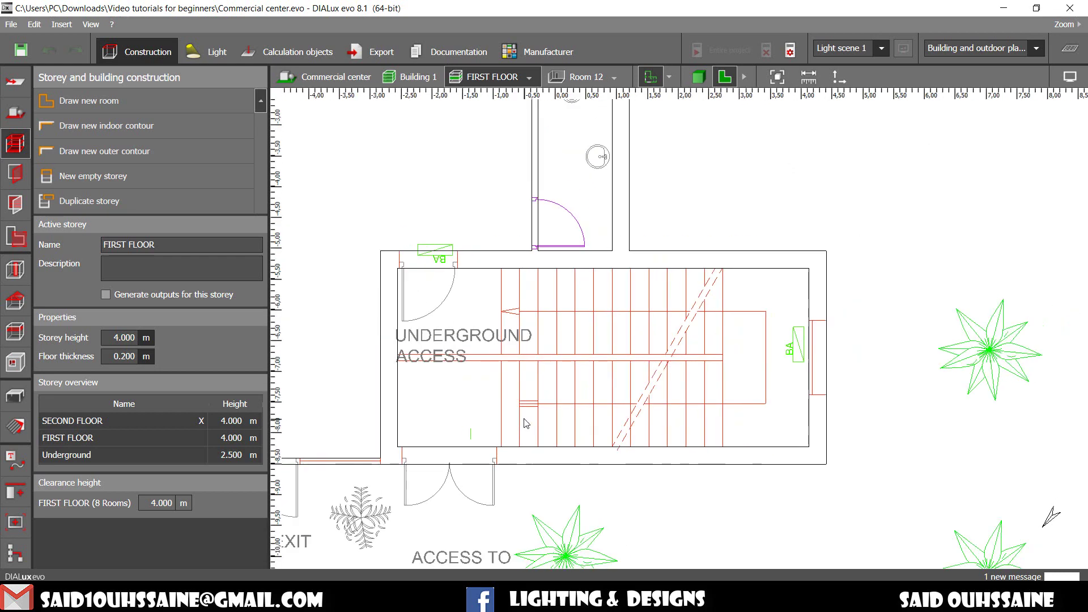
pyautogui.scroll(3, 521, 401)
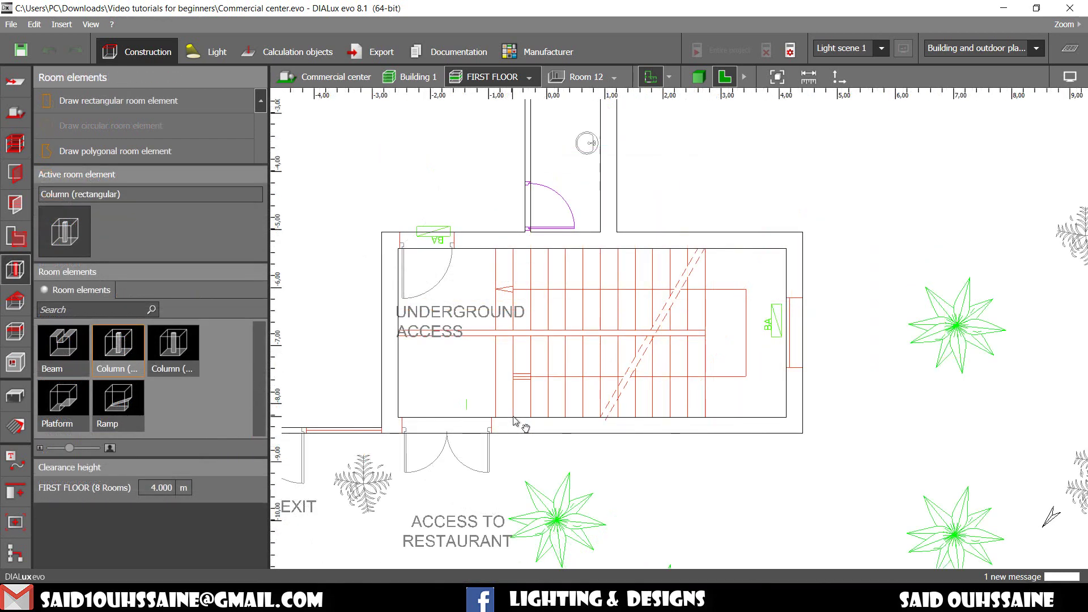
# Step: Measure the tread depth of the staircase drawn at the underground access
pyautogui.moveTo(513, 416); pyautogui.dragTo(513, 418, button='middle')
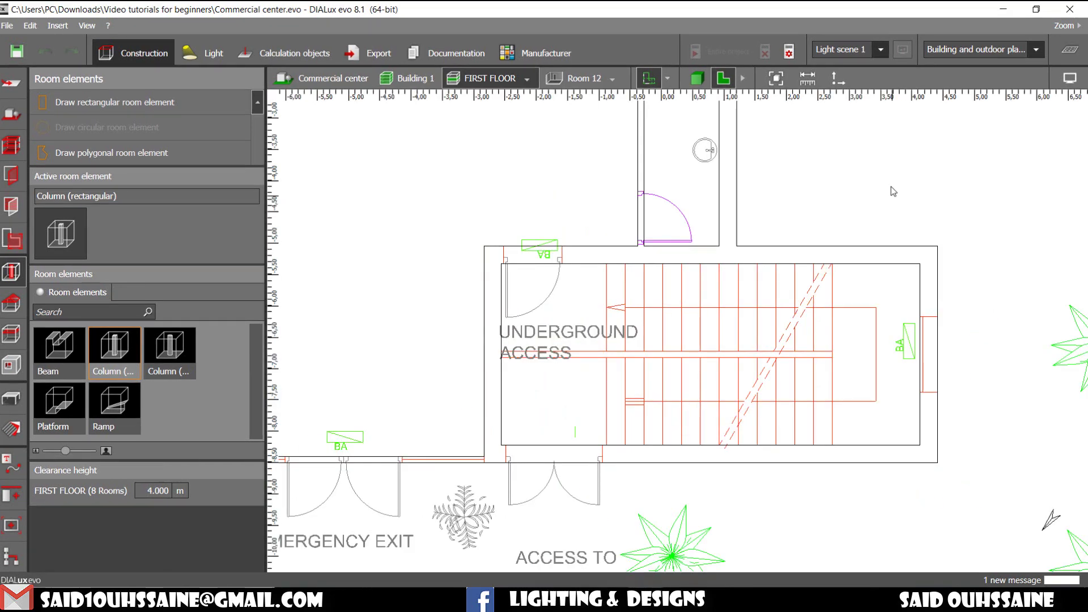
pyautogui.scroll(3, 650, 399)
pyautogui.scroll(5, 650, 398)
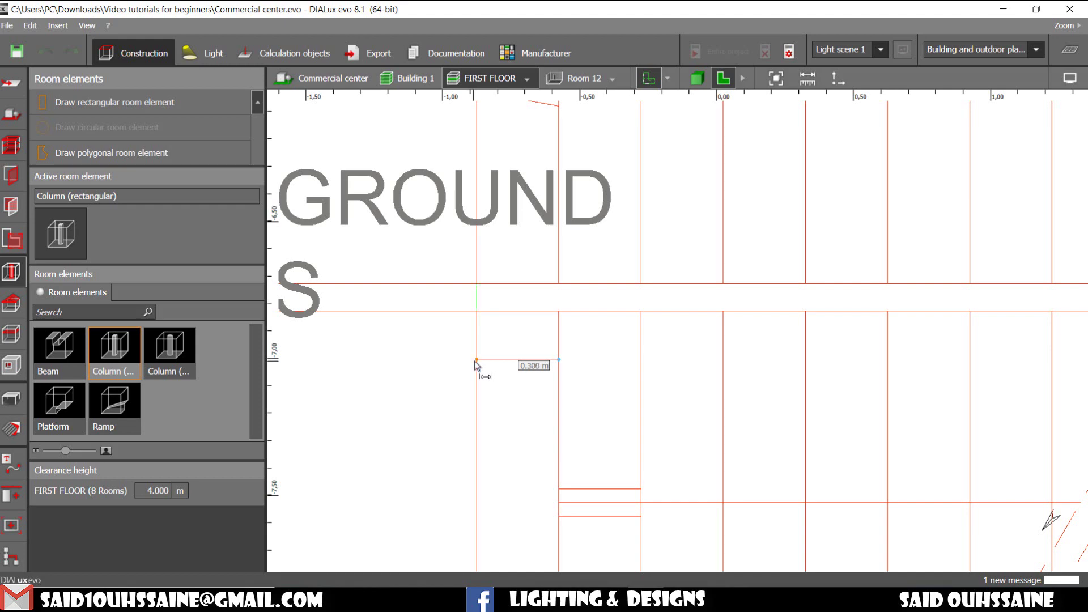
pyautogui.scroll(-10, 501, 413)
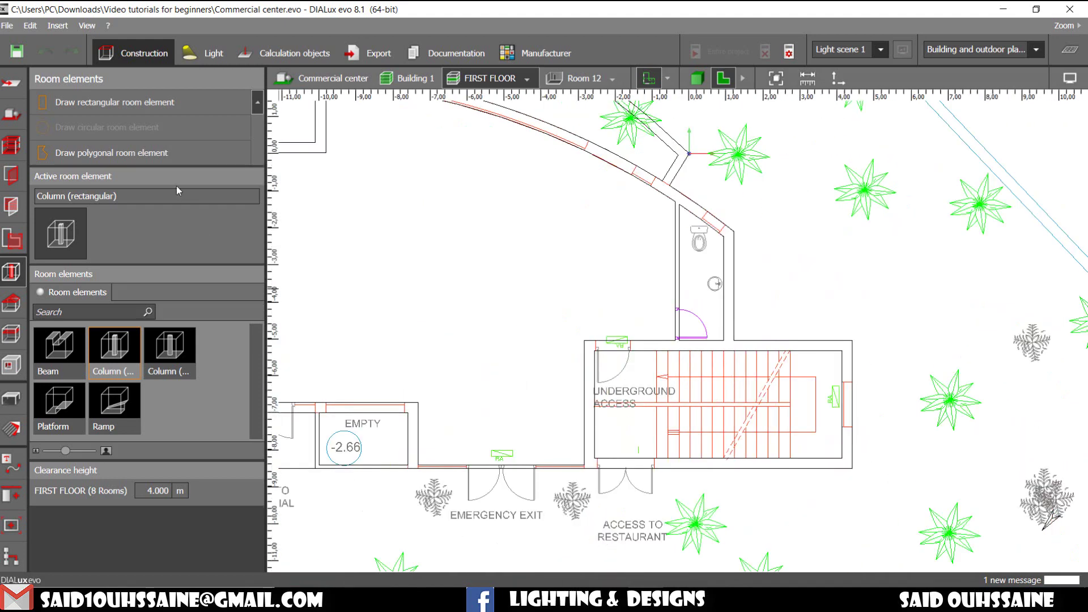
# Step: Start a polygonal room element in the empty commercial area with a 0.16 m stair riser followed by a 0.3 m tread
pyautogui.click(142, 153)
pyautogui.scroll(4, 498, 321)
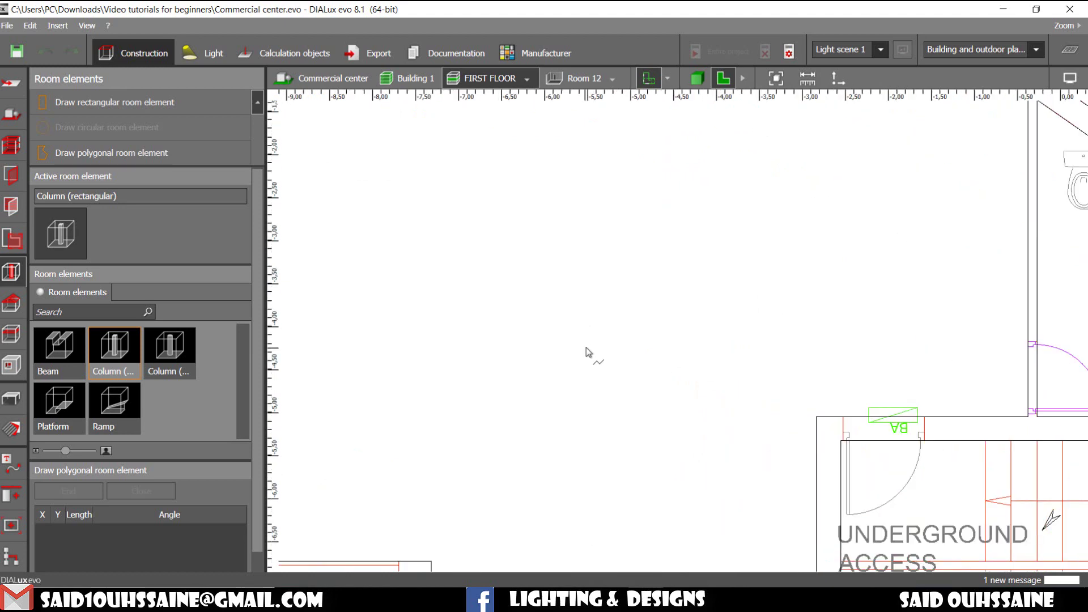
pyautogui.click(587, 352)
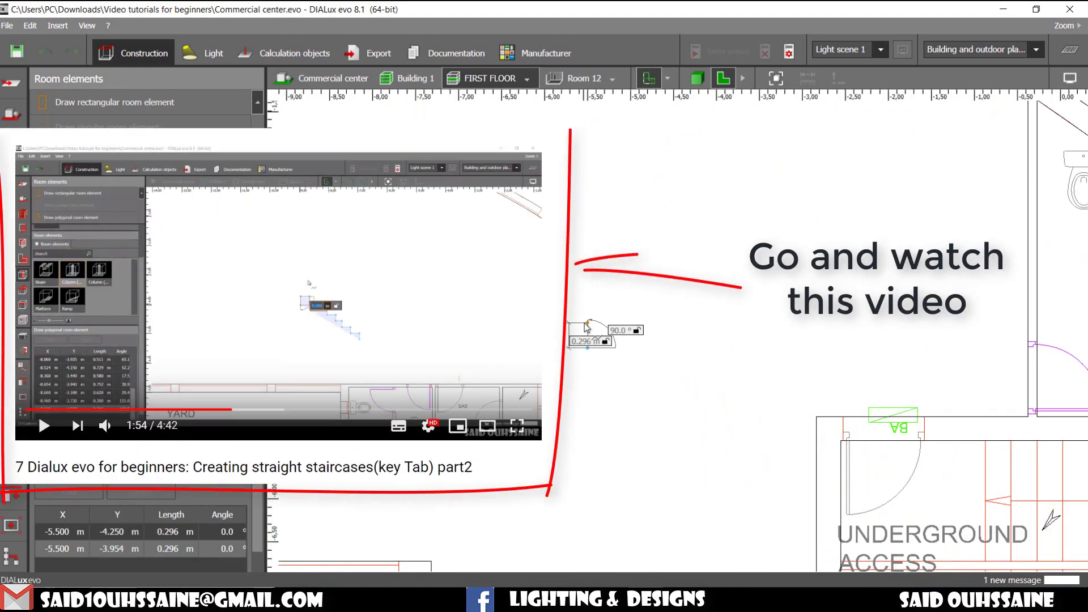
pyautogui.press('Tab')
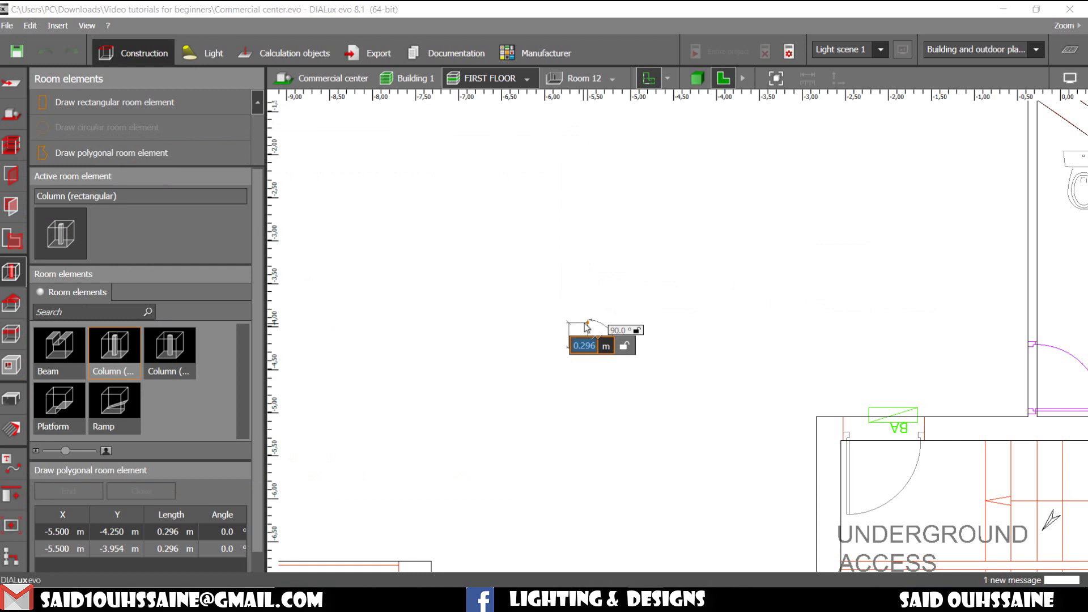
pyautogui.write('0.16')
pyautogui.press('Tab')
pyautogui.press('Return')
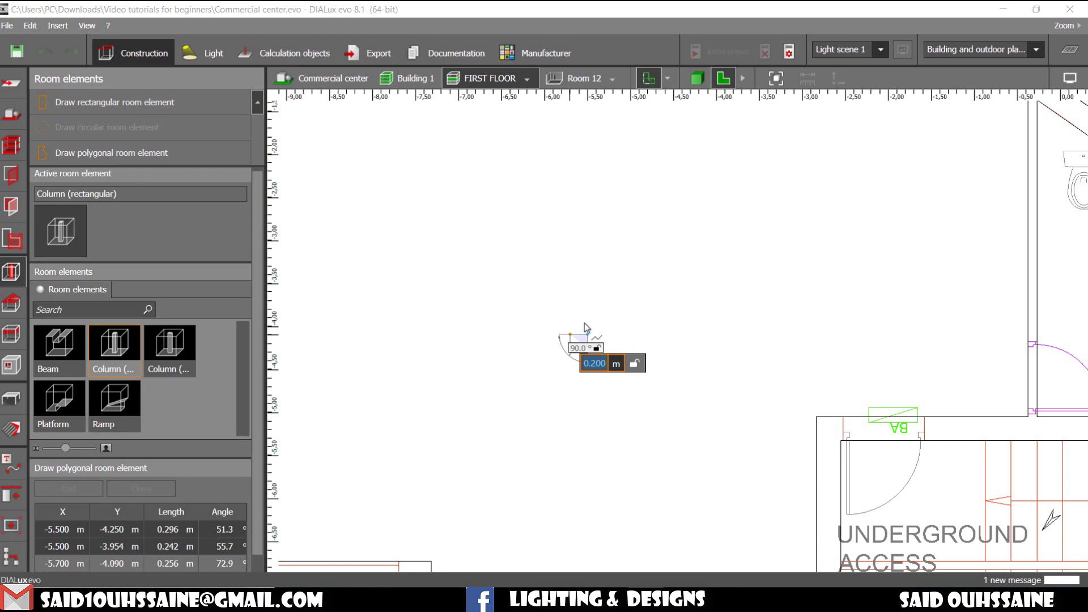
pyautogui.press('Tab')
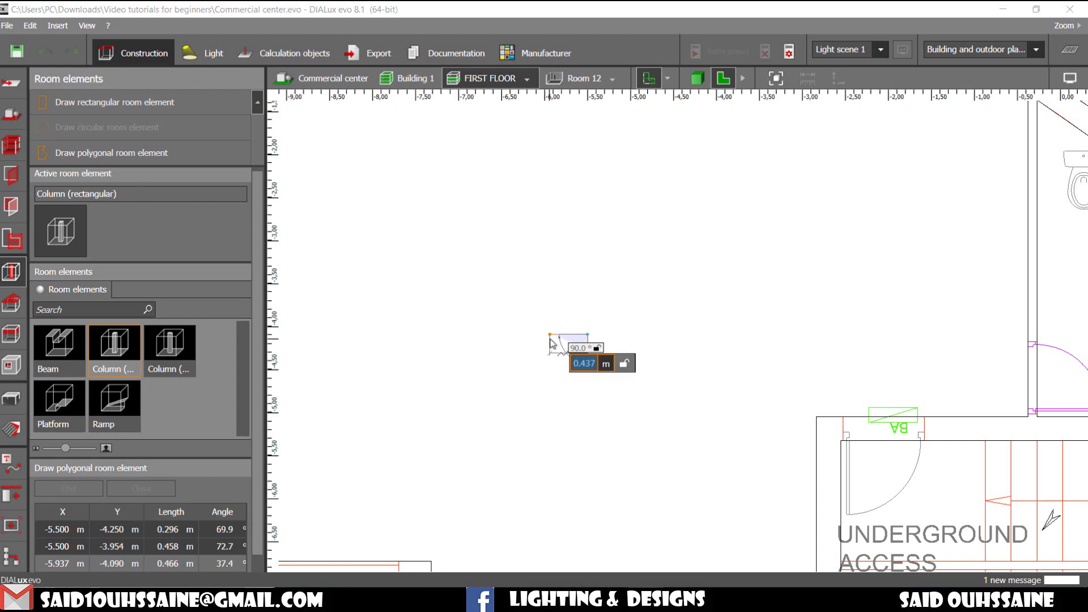
pyautogui.write('0.3')
pyautogui.press('Tab')
pyautogui.press('Return')
# Step: Continue the stair profile with alternating 0.16 m risers and 0.3 m treads until it has twelve steps
pyautogui.press('Tab')
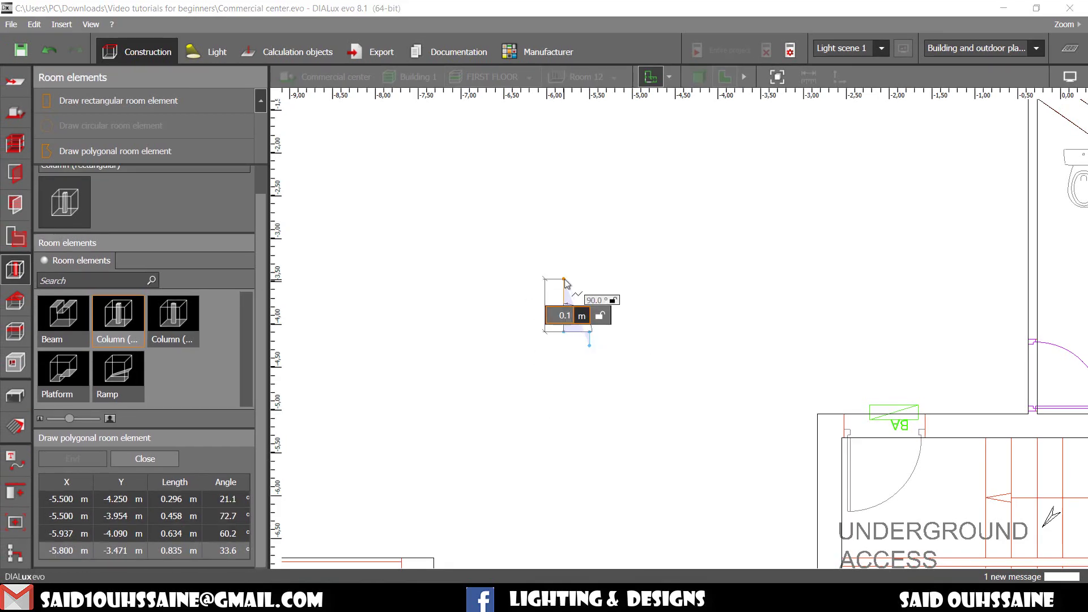
pyautogui.write('0.3')
pyautogui.press('Tab')
pyautogui.press('Return')
pyautogui.press('Tab')
pyautogui.write('0.16')
pyautogui.press('Tab')
pyautogui.press('Return')
pyautogui.scroll(1, 457, 276)
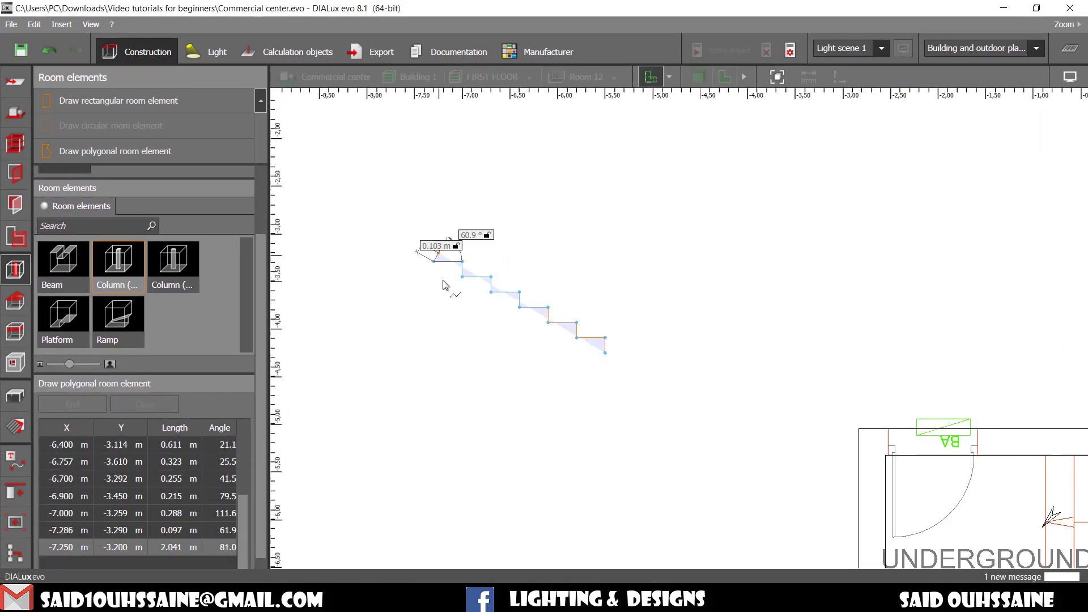
pyautogui.press('Tab')
pyautogui.write('0.16')
pyautogui.press('Tab')
pyautogui.press('Return')
pyautogui.moveTo(325, 199); pyautogui.dragTo(403, 271, button='middle')
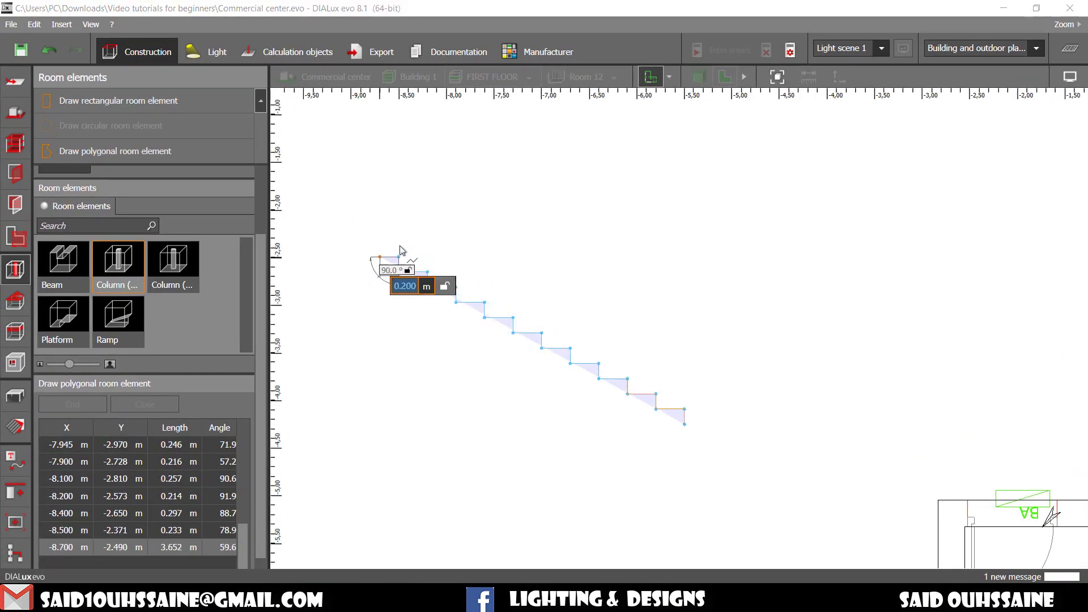
pyautogui.write('0.3')
pyautogui.press('Return')
# Step: Draw the sloping underside of the stair profile and close the polygon
pyautogui.click(655, 424)
pyautogui.rightClick(584, 372)
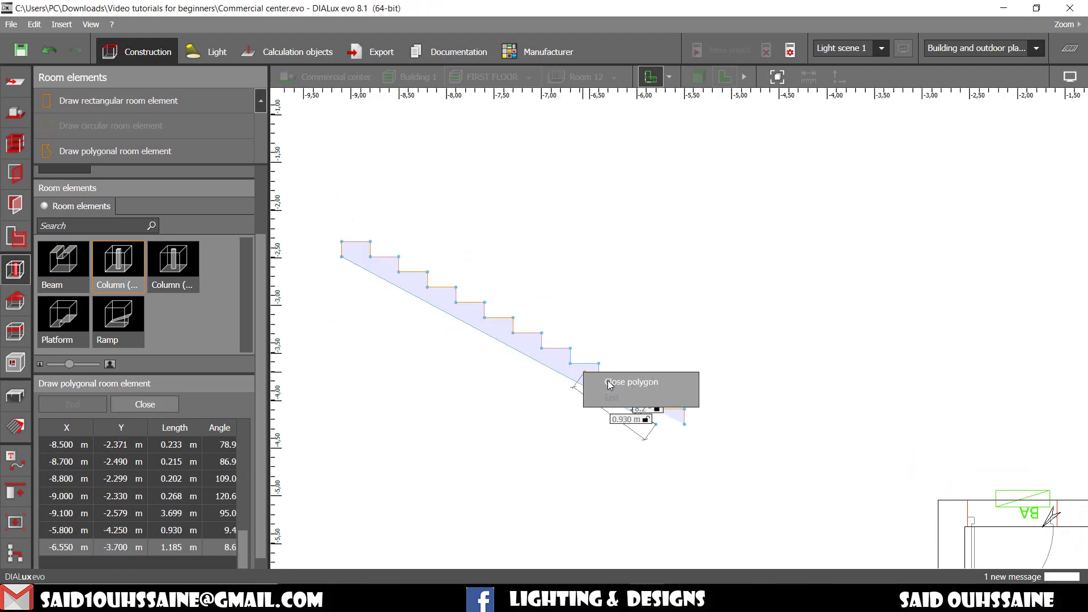
pyautogui.click(608, 381)
# Step: Set the stair element's rotation about the X axis to 90°
pyautogui.scroll(-4, 578, 428)
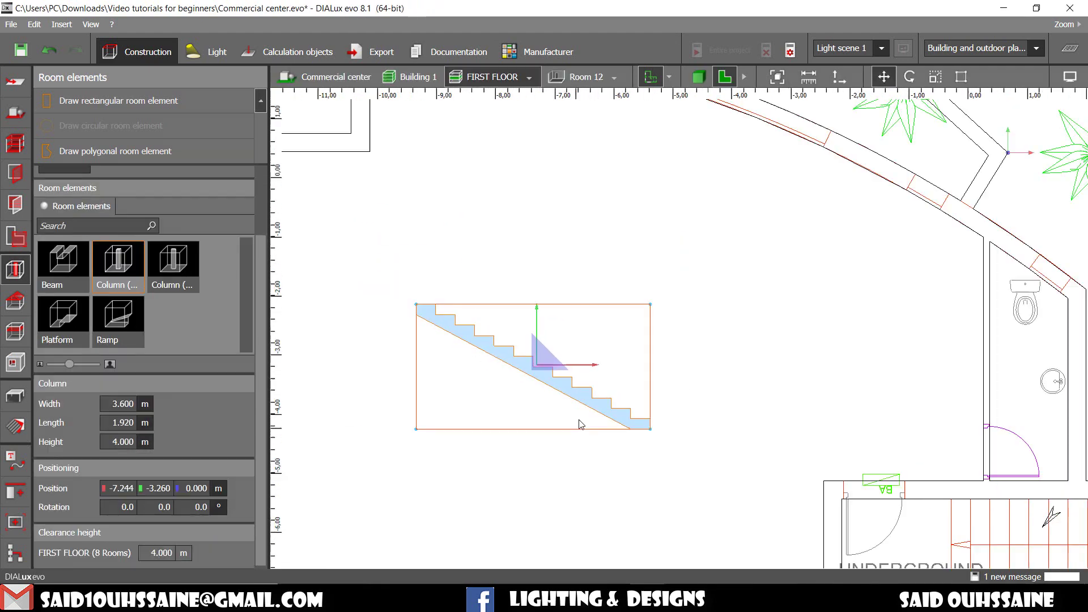
pyautogui.scroll(-3, 574, 373)
pyautogui.moveTo(574, 370); pyautogui.dragTo(558, 330, button='middle')
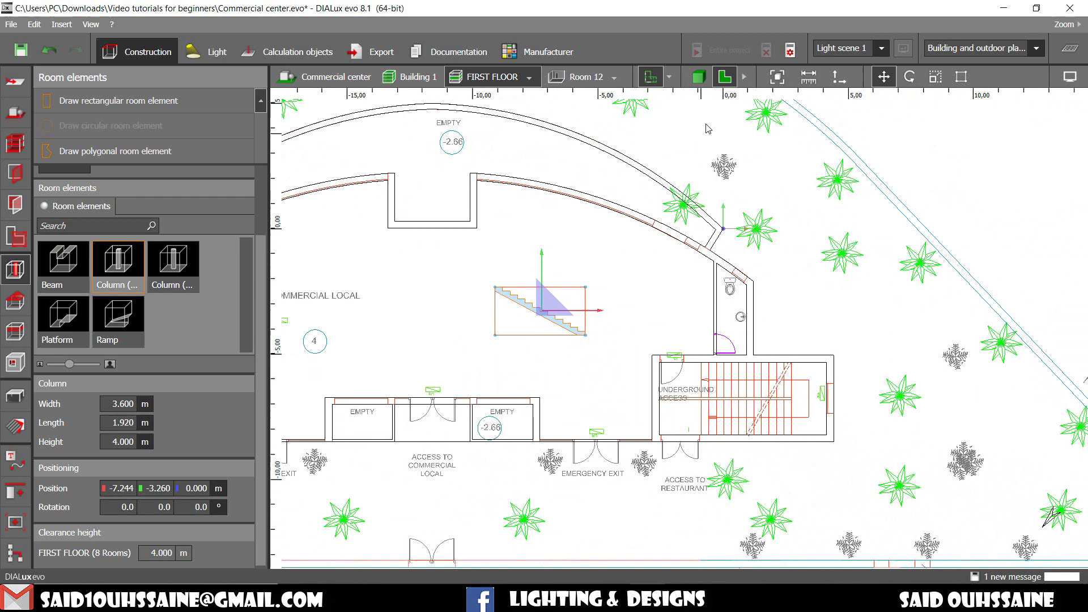
pyautogui.click(122, 507)
pyautogui.press('Return')
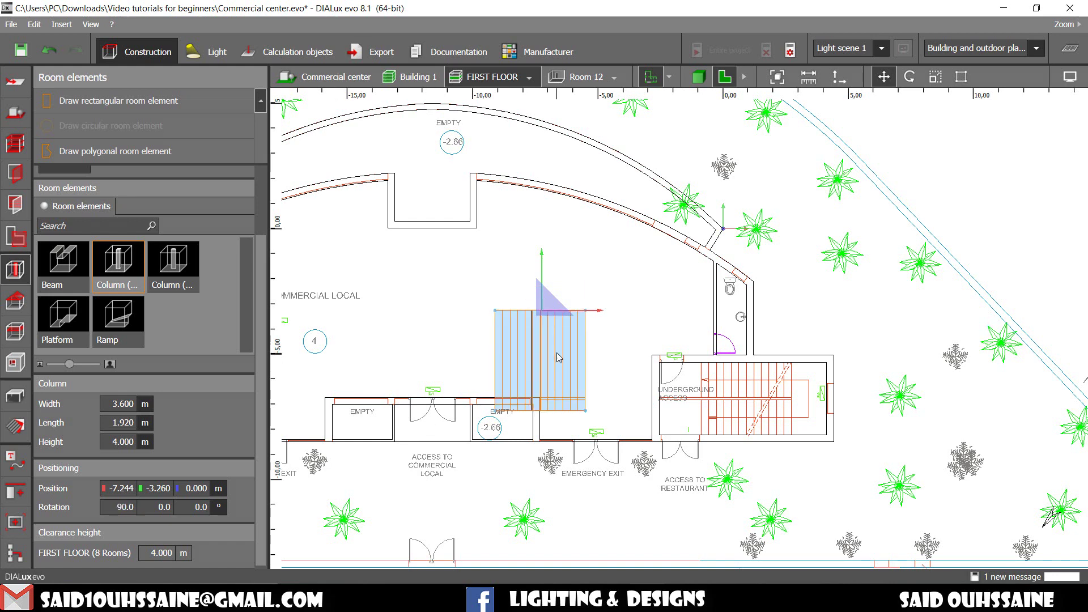
# Step: Raise the stair element in elevation to a Z position of 0.990 m so its base meets the floor line
pyautogui.scroll(3, 556, 353)
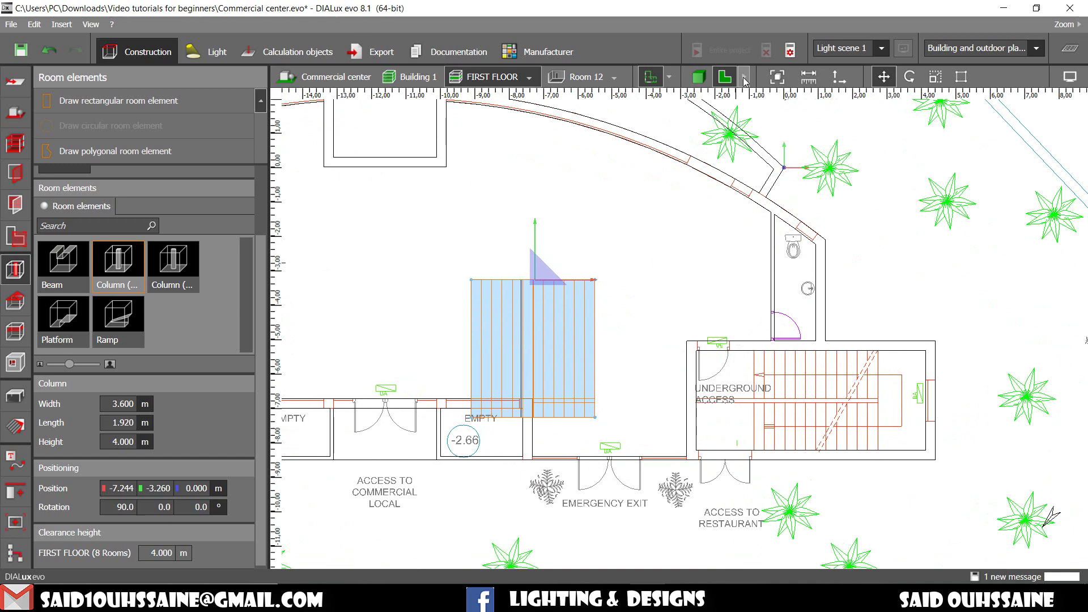
pyautogui.click(744, 80)
pyautogui.click(749, 78)
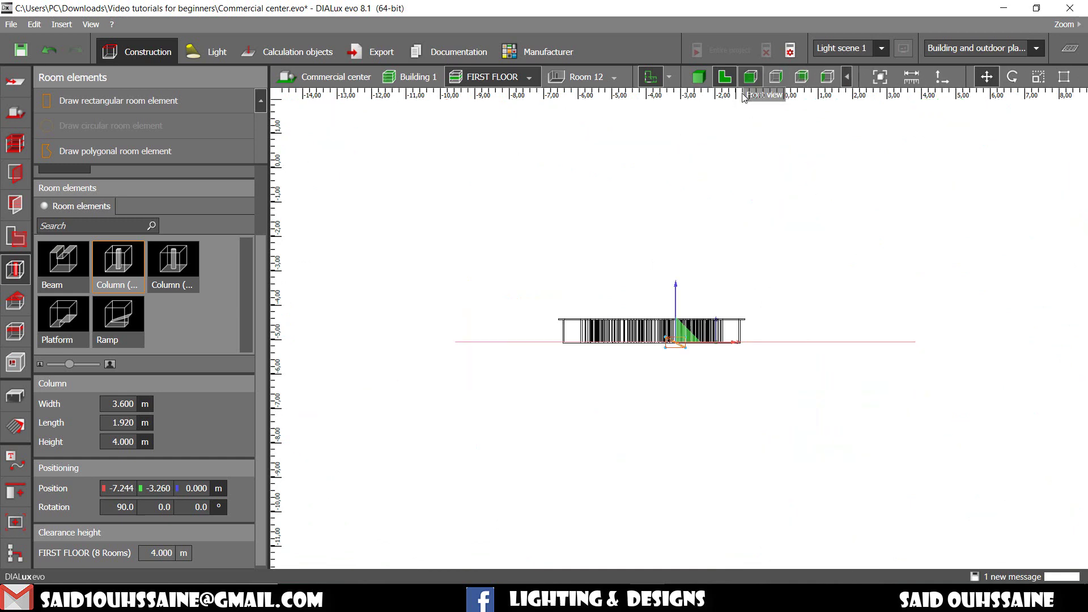
pyautogui.scroll(5, 656, 465)
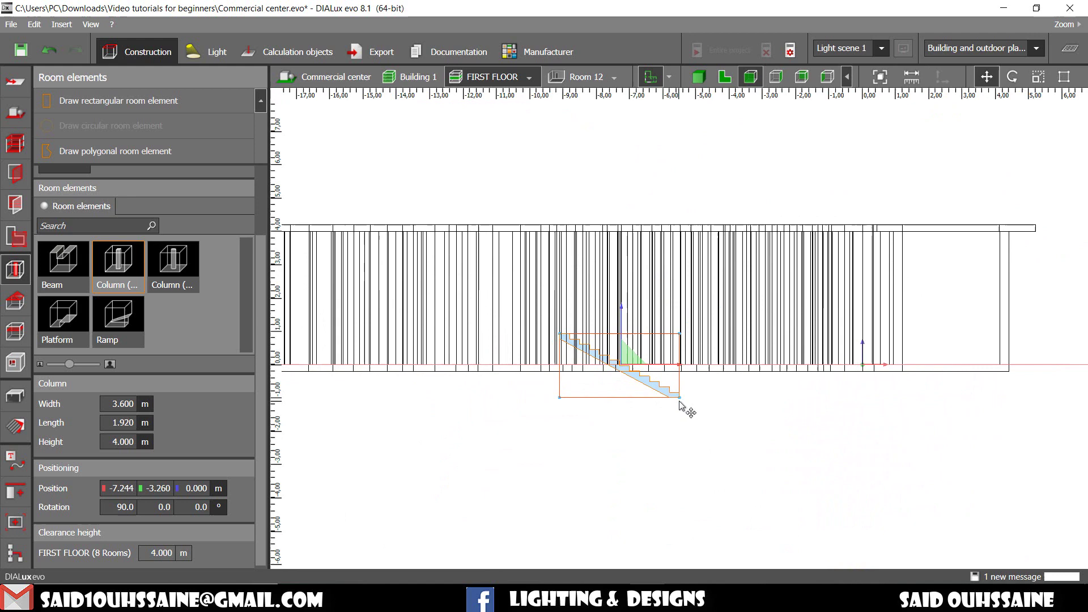
pyautogui.moveTo(679, 398); pyautogui.dragTo(676, 365)
# Step: Move the stair element in plan onto the underground access staircase, aligned with its lower wall at X 0.980 m, Y -4.226 m
pyautogui.moveTo(584, 429); pyautogui.dragTo(890, 462)
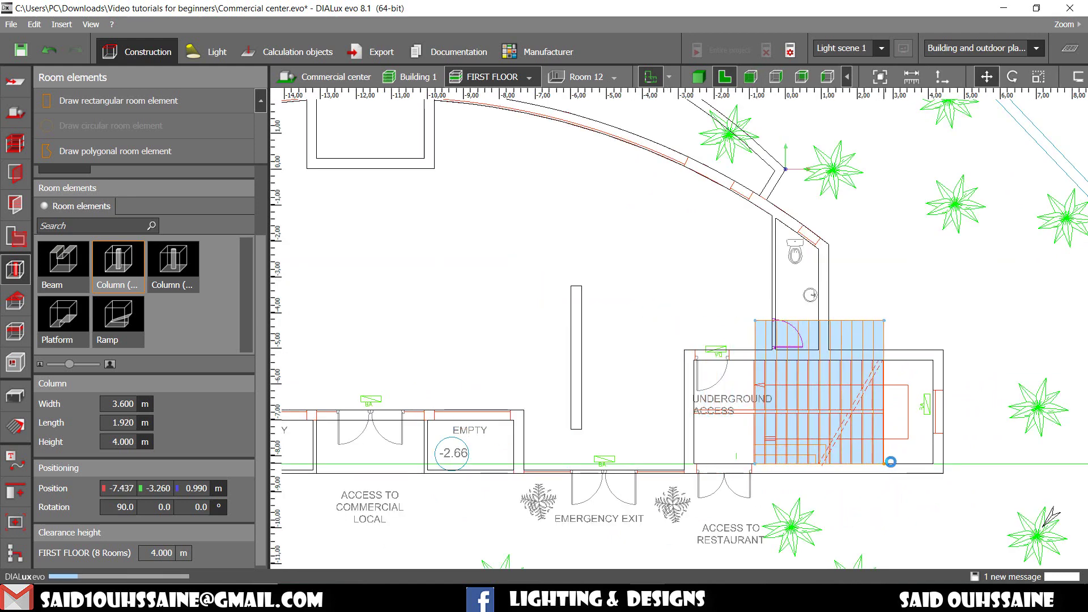
pyautogui.scroll(5, 827, 518)
pyautogui.scroll(-3, 826, 517)
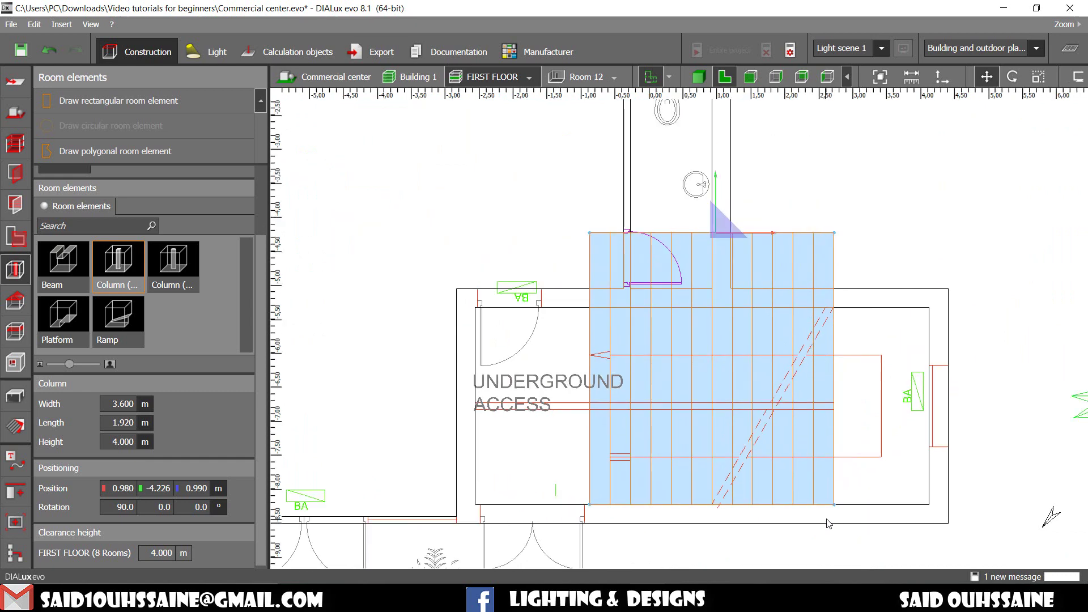
# Step: Scale the stair element's Height dimension to 1.400 m to fit the lower flight in the plan and check it in 3D
pyautogui.moveTo(827, 519); pyautogui.dragTo(706, 519, button='middle')
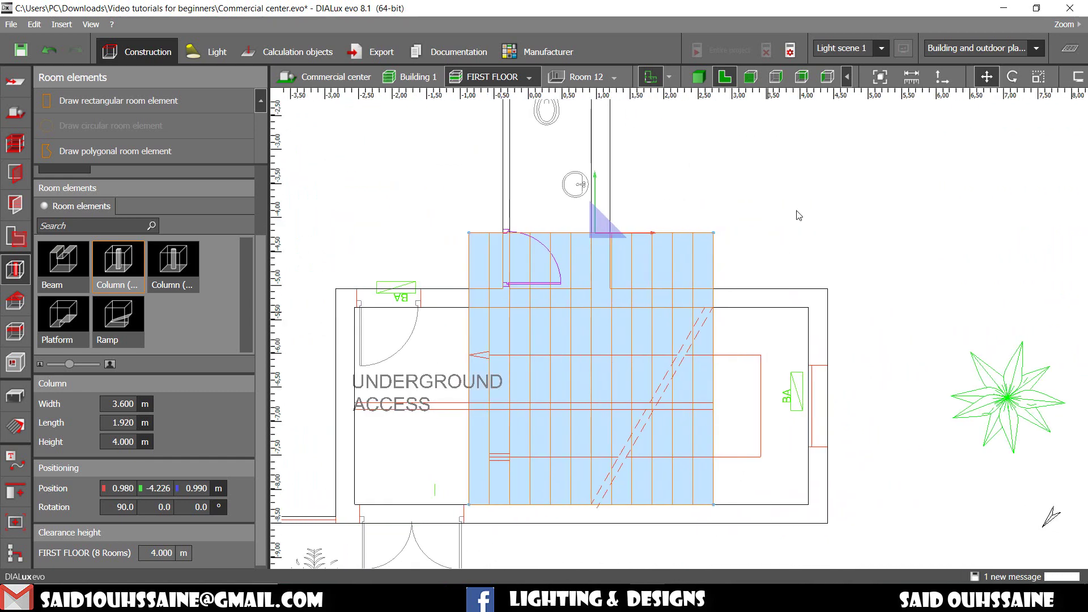
pyautogui.click(1035, 76)
pyautogui.moveTo(610, 235); pyautogui.dragTo(611, 418)
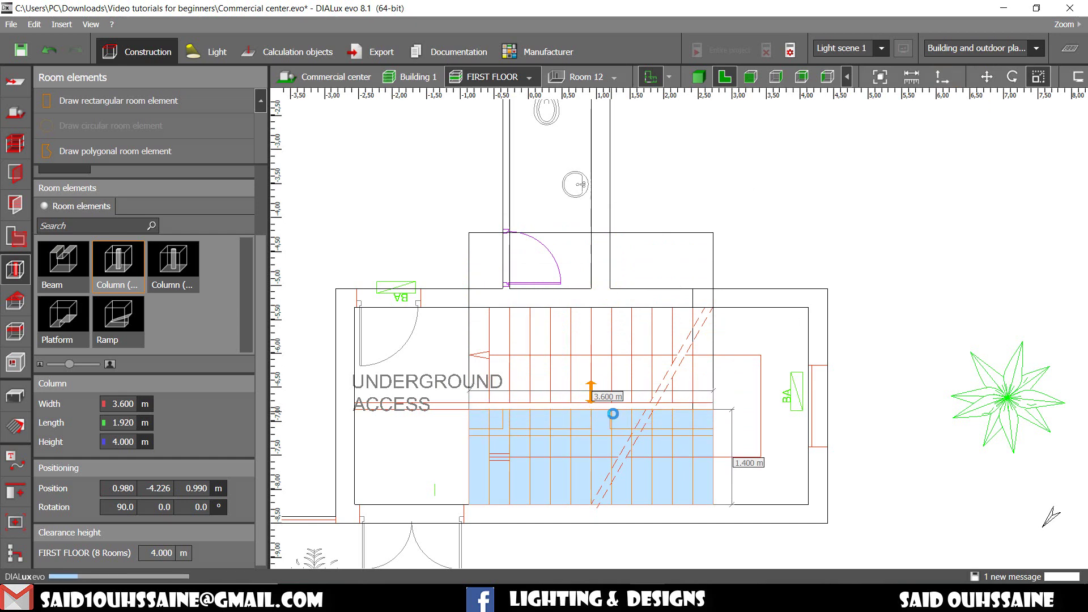
pyautogui.click(699, 76)
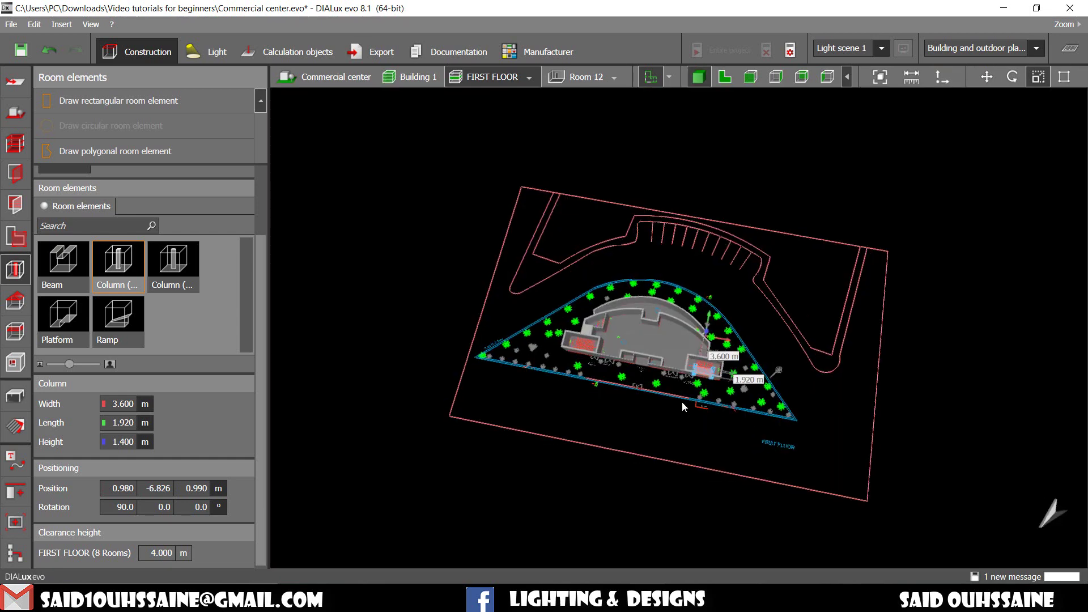
pyautogui.scroll(10, 682, 402)
pyautogui.scroll(6, 683, 334)
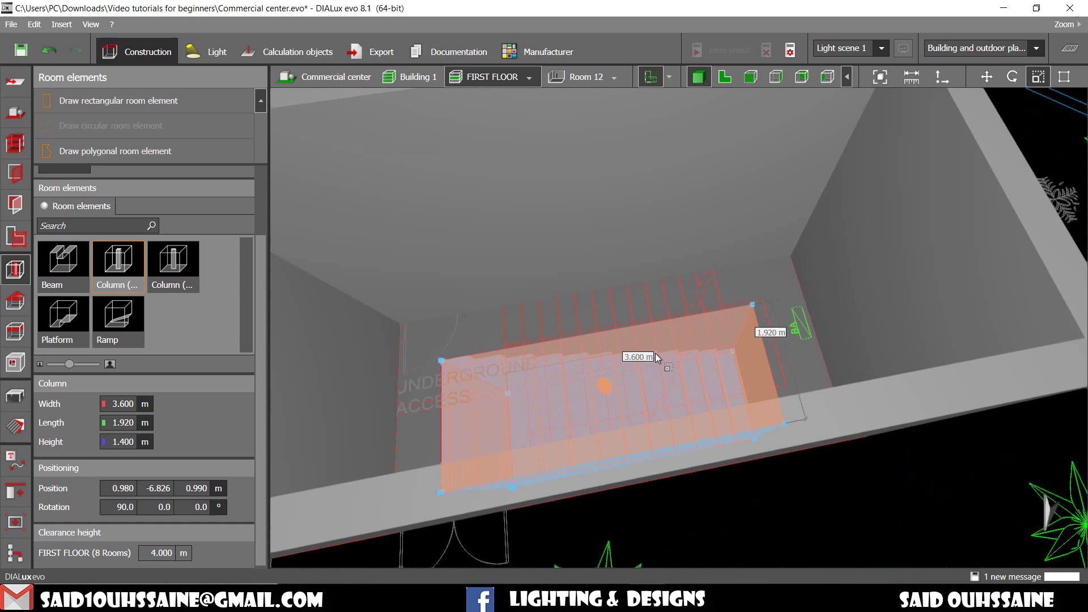
pyautogui.moveTo(427, 240); pyautogui.dragTo(534, 186, button='right')
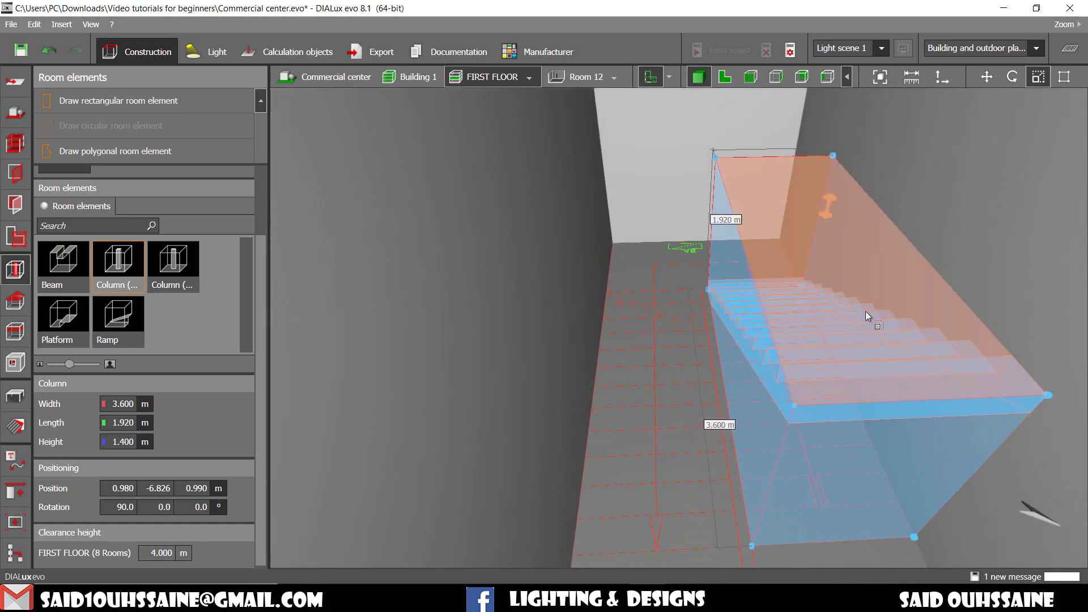
# Step: Rotate the stair element to 180° about the Z axis and move it in plan onto the lower flight at X 0.870 m, Y -8.226 m
pyautogui.click(725, 76)
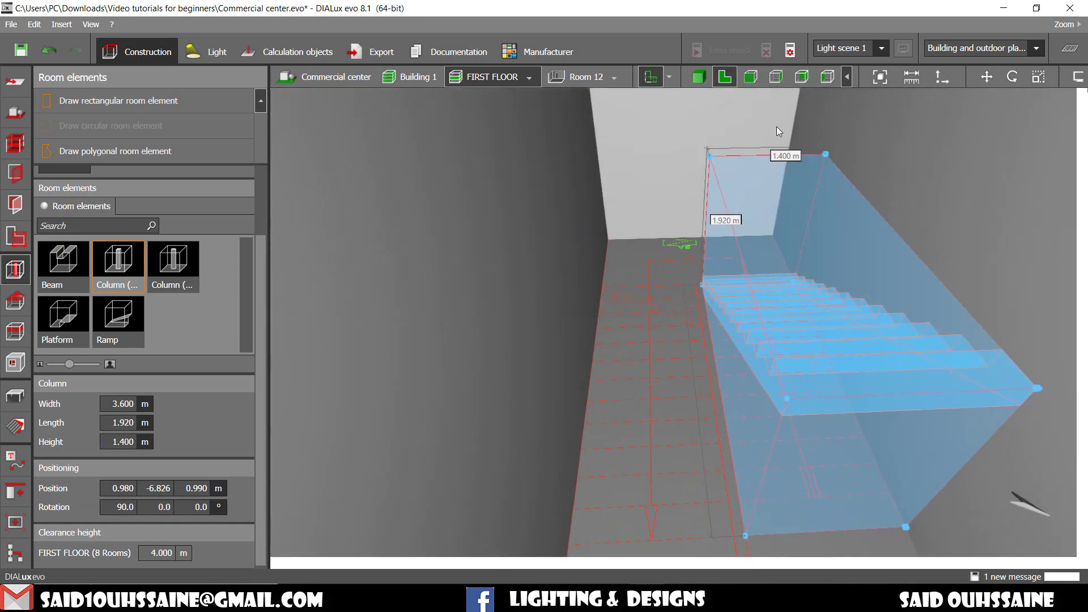
pyautogui.click(1012, 77)
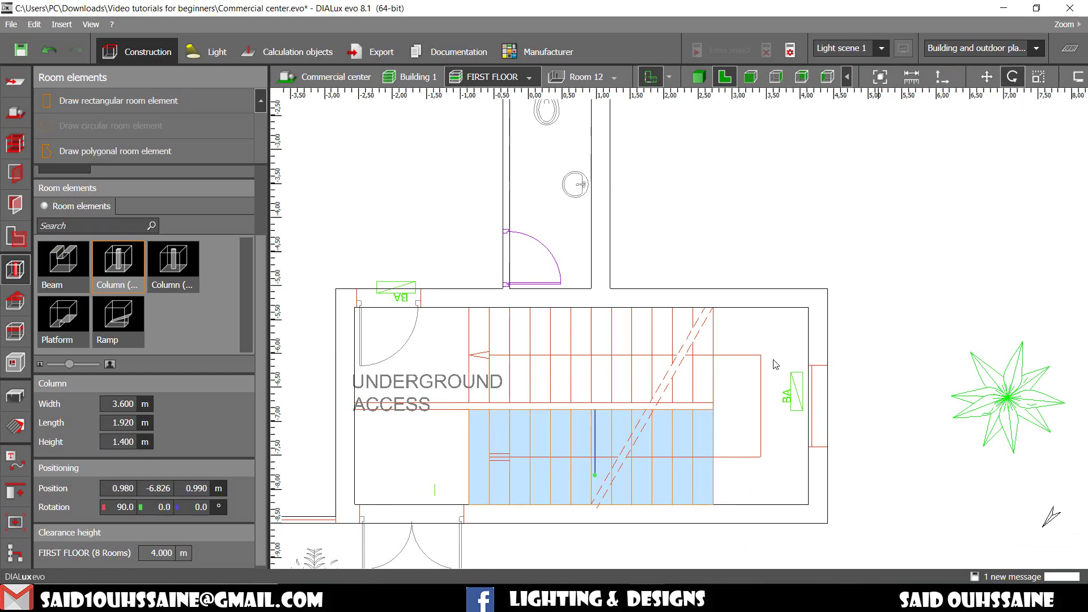
pyautogui.moveTo(612, 481); pyautogui.dragTo(592, 343)
pyautogui.click(986, 77)
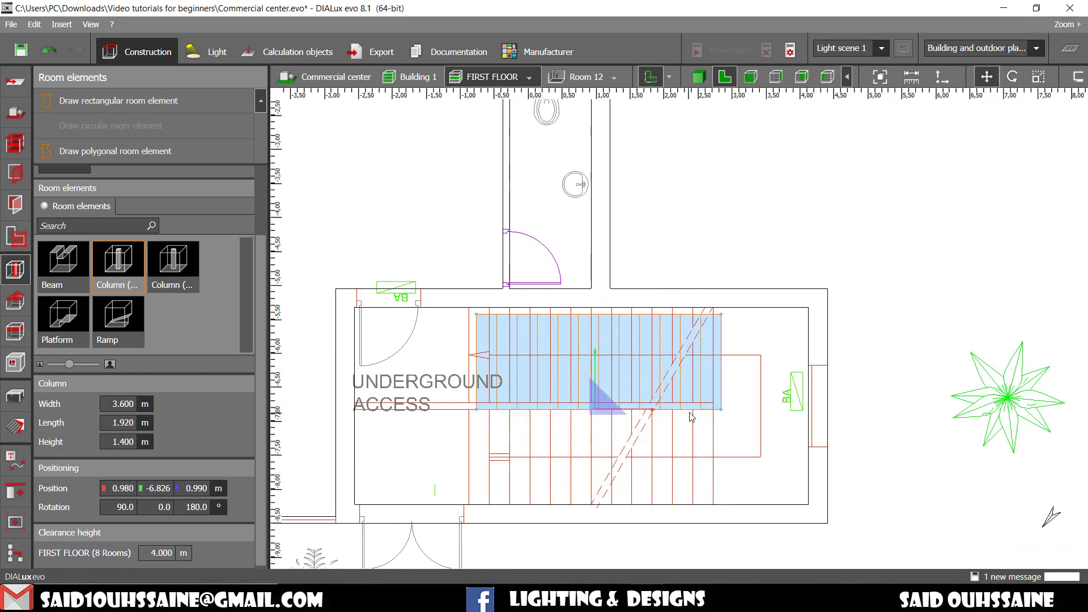
pyautogui.moveTo(718, 410); pyautogui.dragTo(713, 505)
pyautogui.press('Escape')
pyautogui.scroll(1, 716, 198)
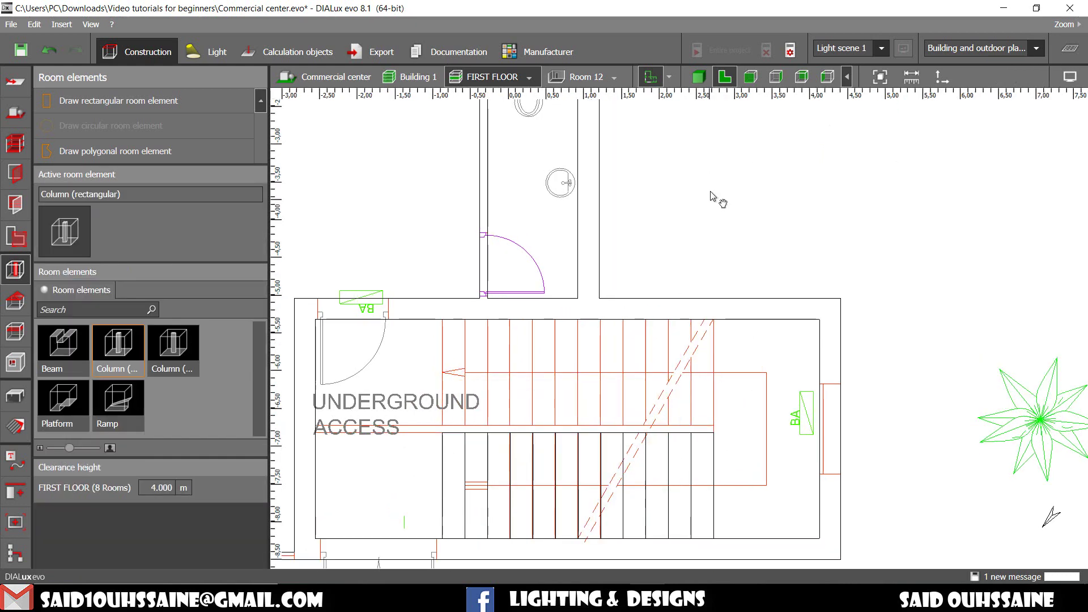
# Step: Draw a rectangular room element of 1.400 m by 2.900 m as the landing between the flights' end and the room's right-hand wall
pyautogui.moveTo(716, 199); pyautogui.dragTo(729, 156, button='middle')
pyautogui.scroll(-3, 641, 255)
pyautogui.moveTo(570, 295); pyautogui.dragTo(626, 271, button='middle')
pyautogui.scroll(5, 602, 343)
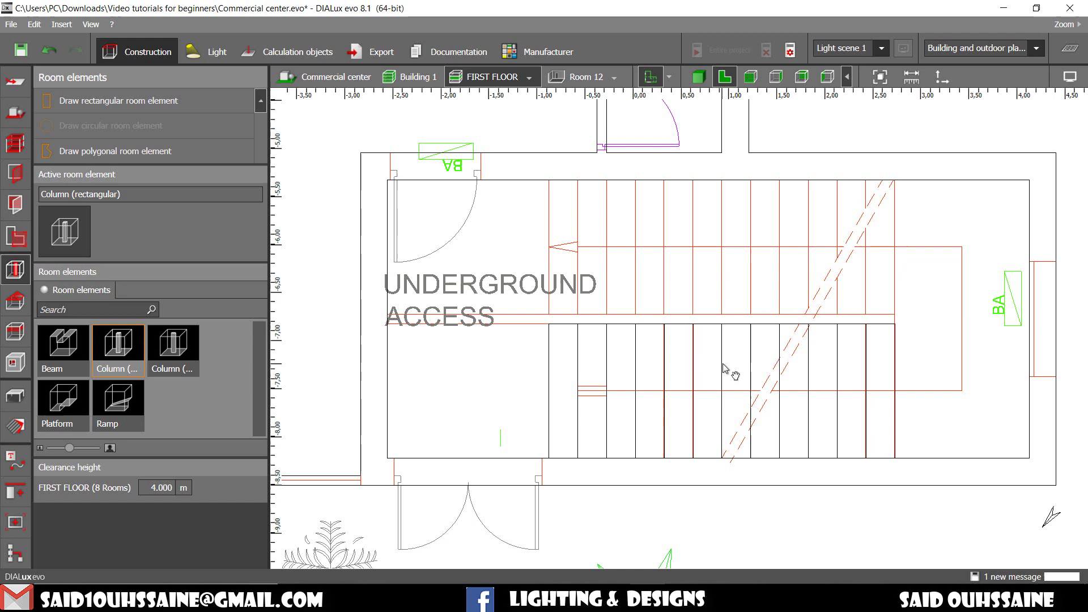
pyautogui.moveTo(725, 366); pyautogui.dragTo(490, 378, button='middle')
pyautogui.moveTo(689, 407); pyautogui.dragTo(592, 413, button='right')
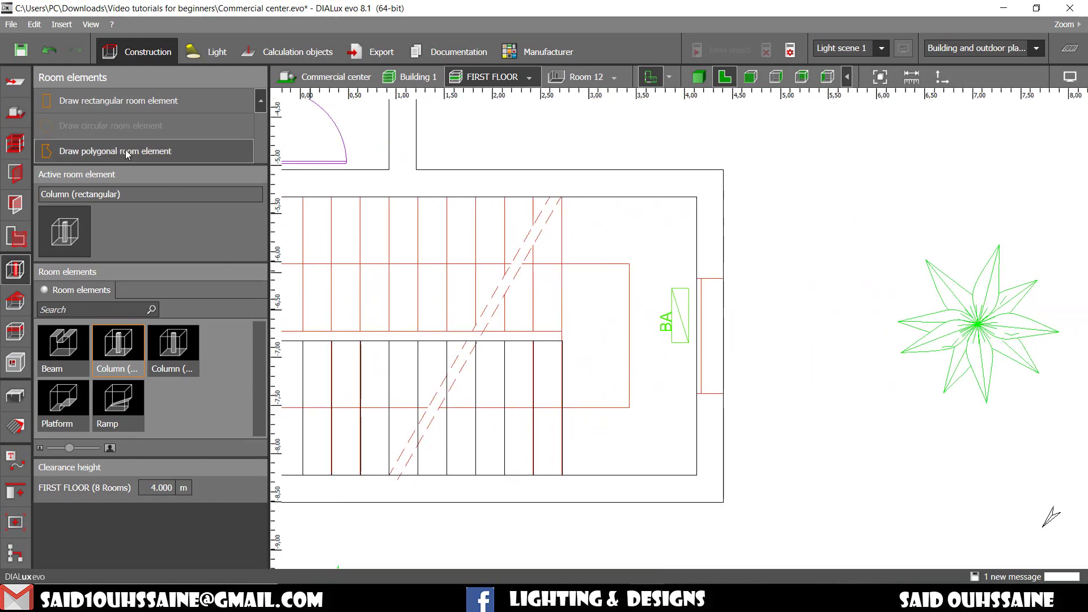
pyautogui.click(124, 108)
pyautogui.moveTo(661, 243); pyautogui.dragTo(650, 251, button='right')
pyautogui.scroll(2, 657, 243)
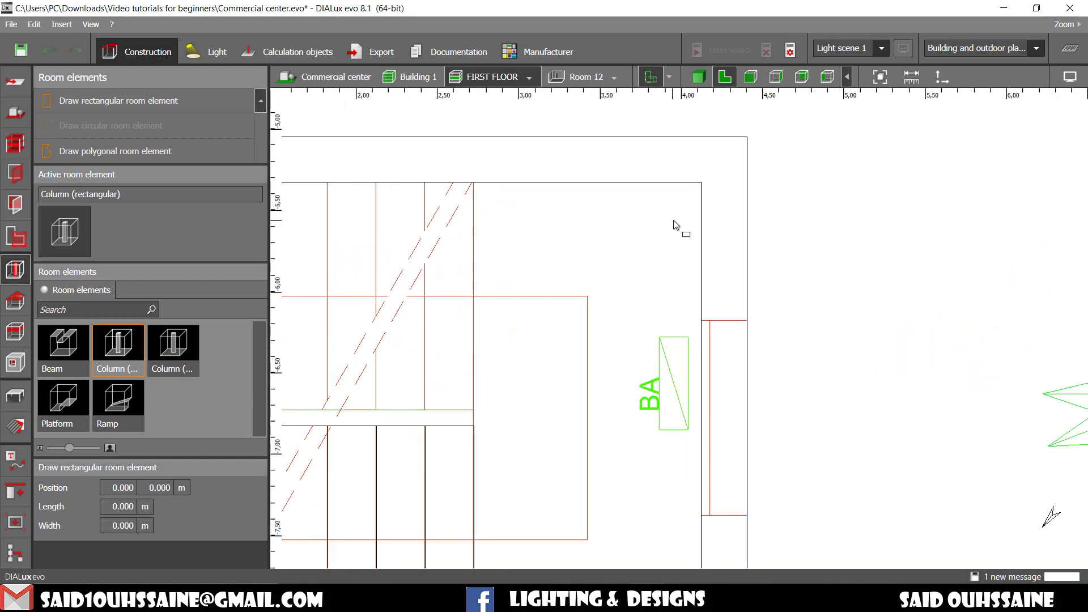
pyautogui.click(701, 183)
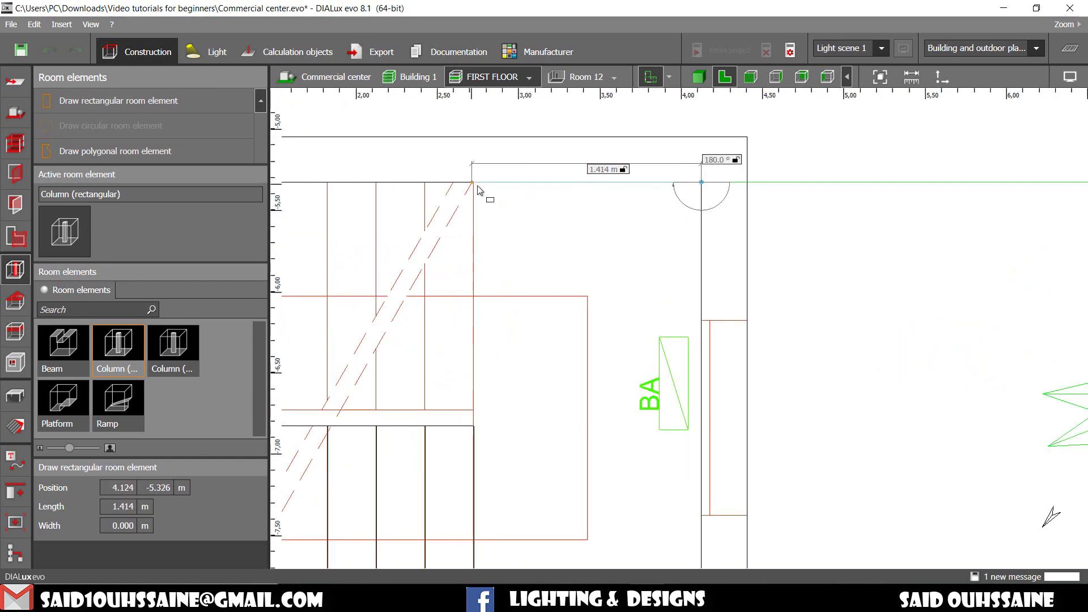
pyautogui.scroll(-3, 481, 181)
pyautogui.click(428, 418)
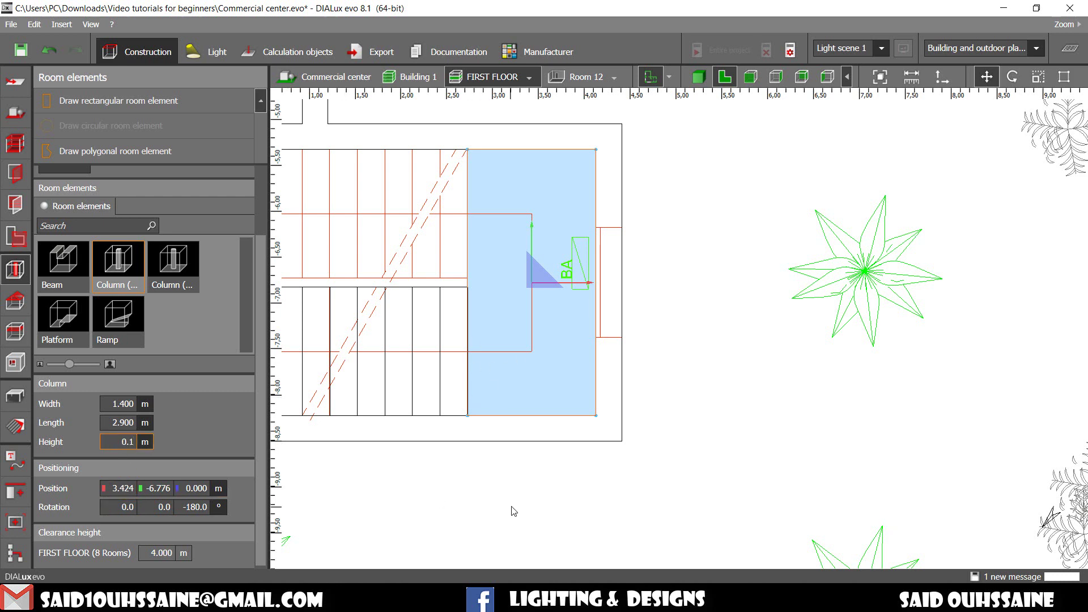
# Step: Set the landing's height to 0.160 m and raise it in elevation to Z 1.920 m, level with the top of the stair
pyautogui.write('0.16')
pyautogui.press('Return')
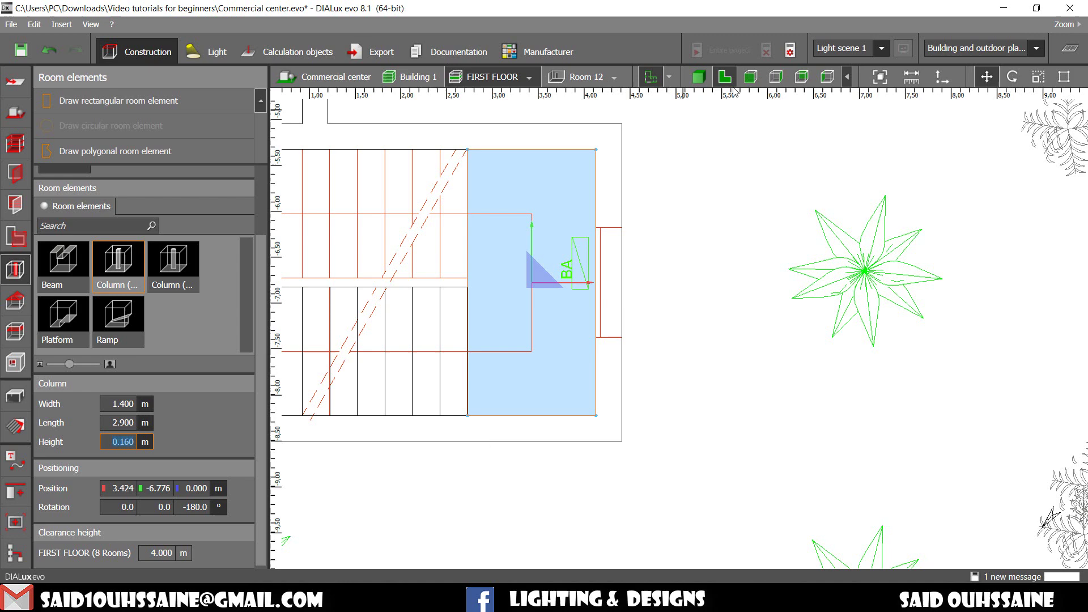
pyautogui.click(751, 78)
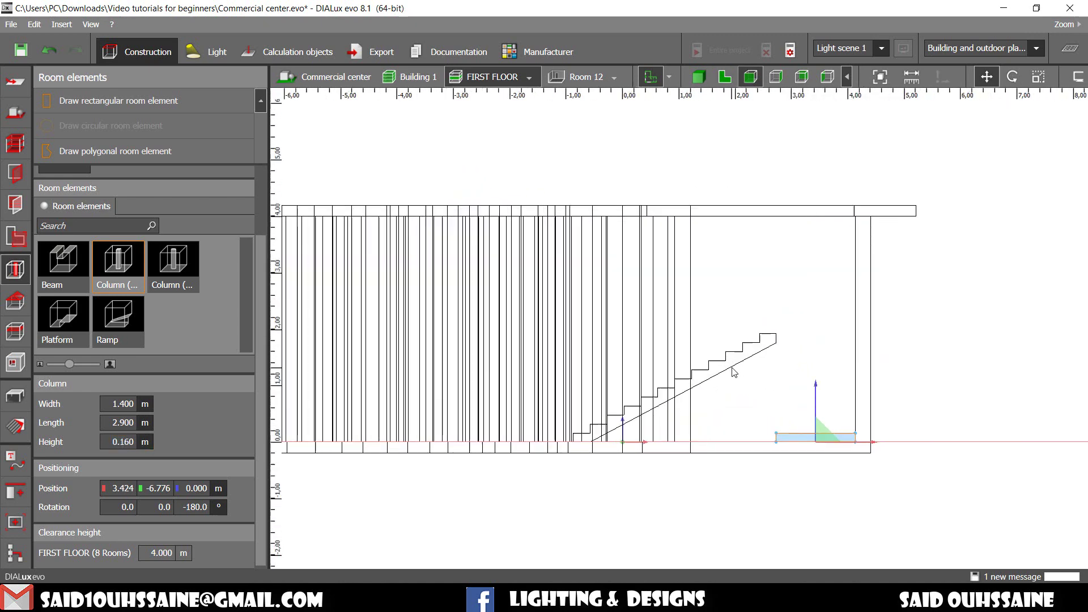
pyautogui.moveTo(878, 381); pyautogui.dragTo(879, 138)
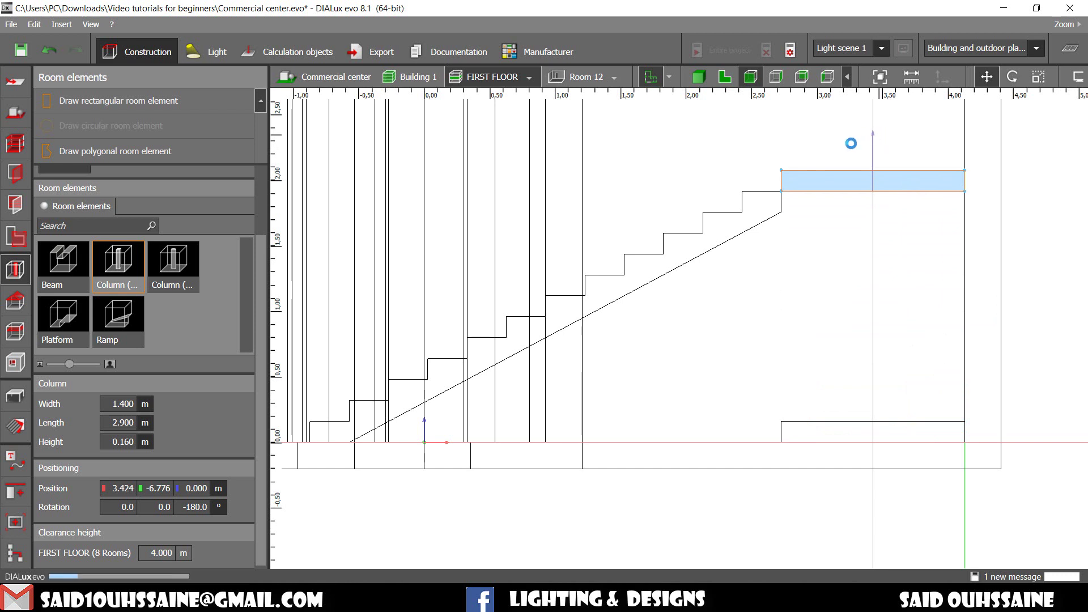
pyautogui.scroll(4, 791, 194)
pyautogui.scroll(-2, 793, 213)
pyautogui.moveTo(850, 252); pyautogui.dragTo(607, 318, button='middle')
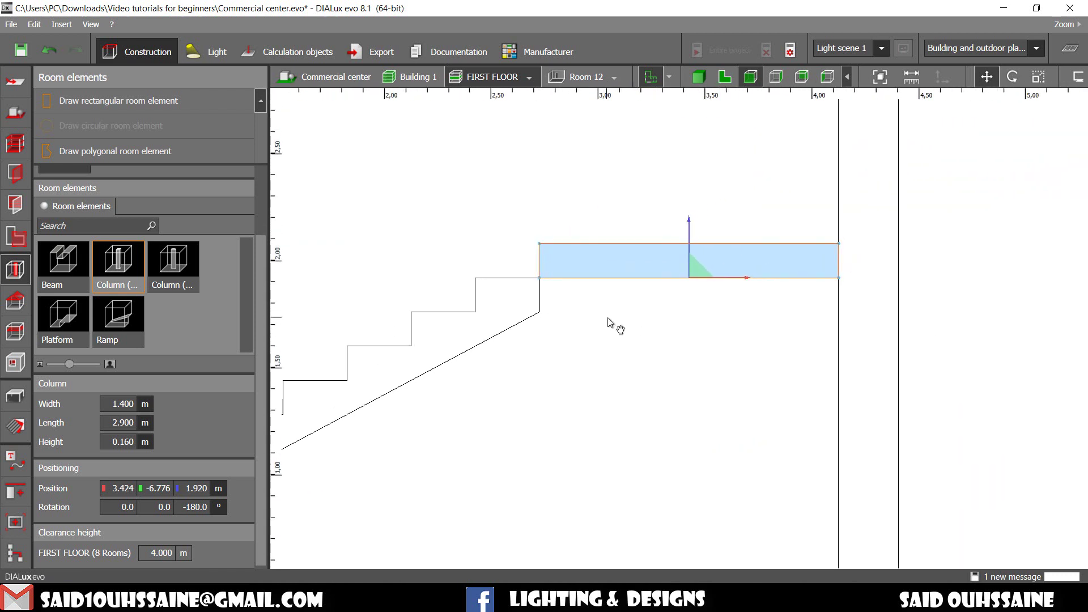
pyautogui.click(698, 76)
# Step: Select the lower stair flight in plan and place a copy of it above, at X 0.869 m, Y -6.627 m
pyautogui.click(725, 76)
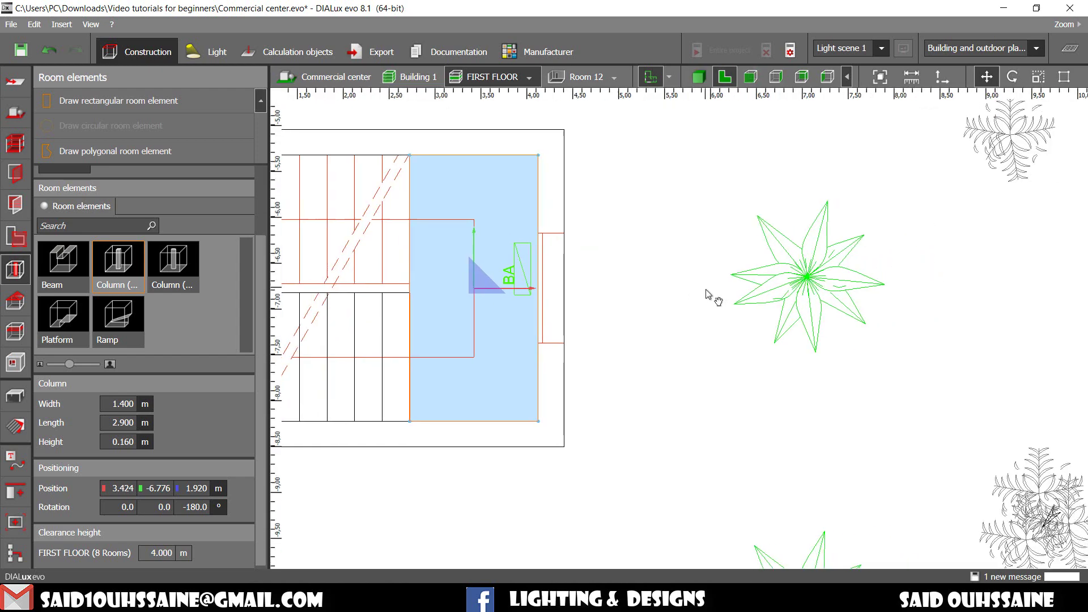
pyautogui.click(711, 312)
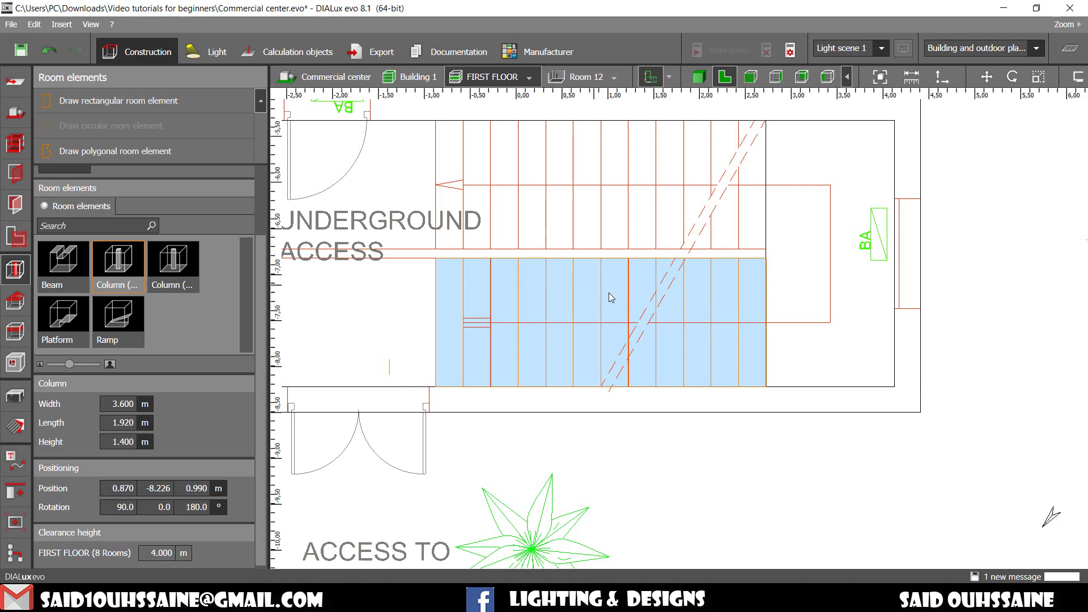
pyautogui.click(611, 187)
pyautogui.click(653, 329)
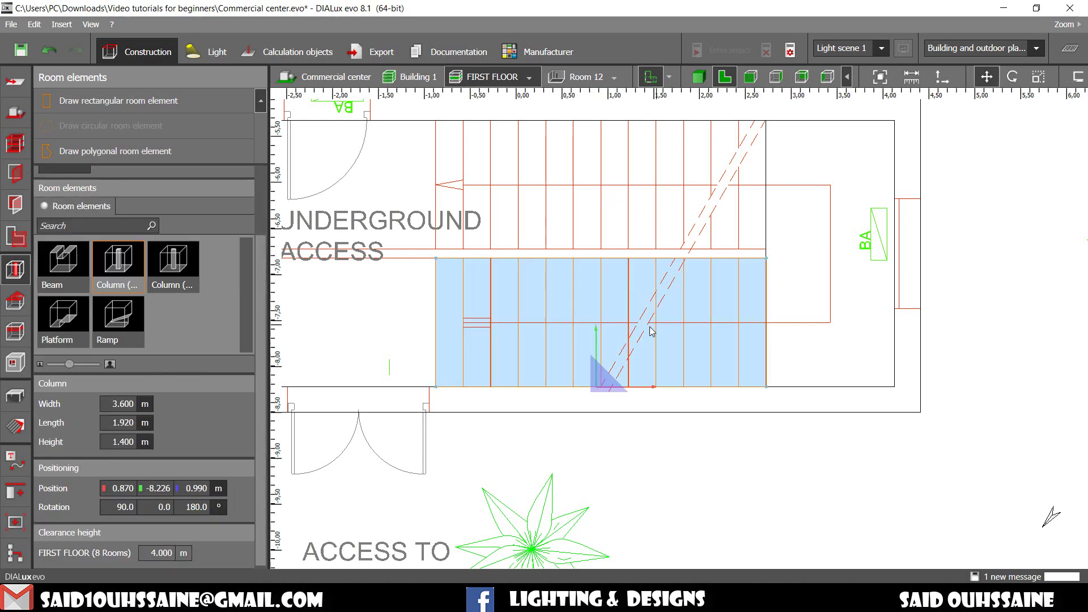
pyautogui.moveTo(600, 385); pyautogui.dragTo(599, 240)
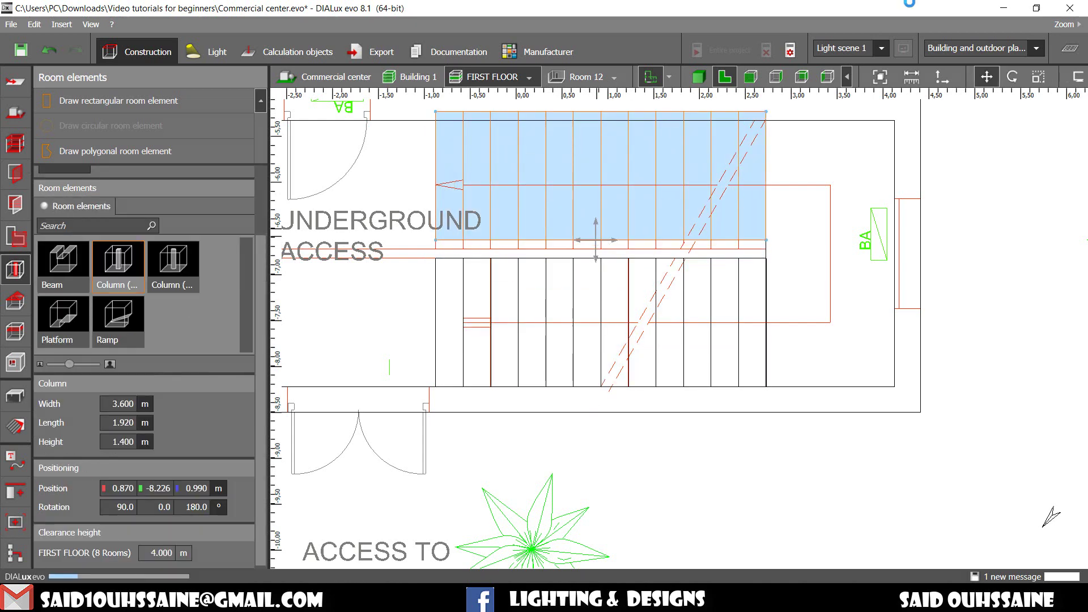
# Step: Rotate the copied flight to 0° about Z and move it in plan onto the upper flight at X 0.980 m, Y -5.327 m
pyautogui.click(1012, 76)
pyautogui.moveTo(604, 173); pyautogui.dragTo(589, 212)
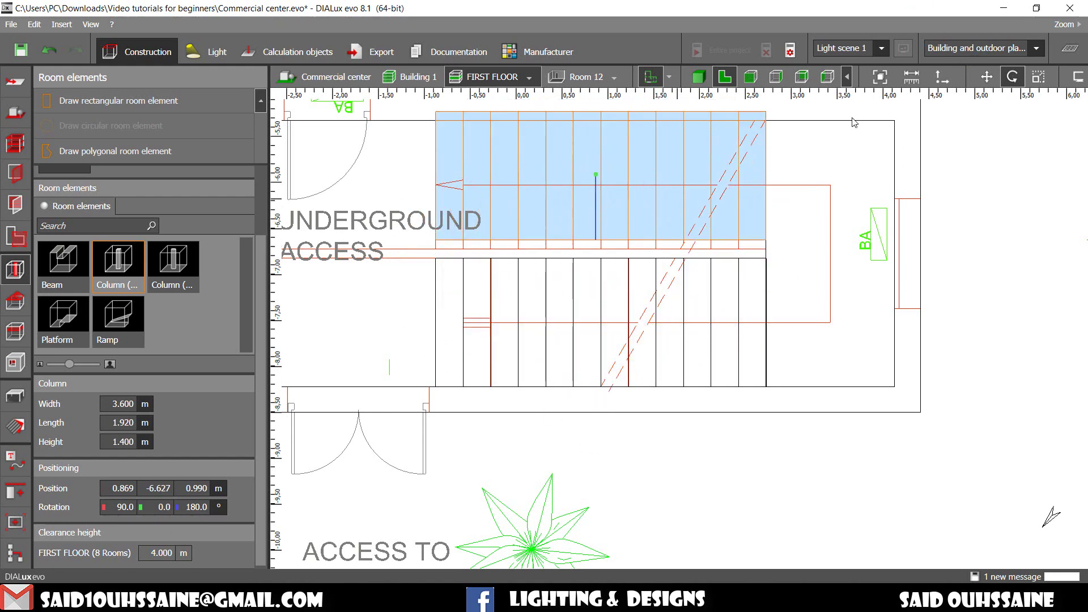
pyautogui.click(698, 77)
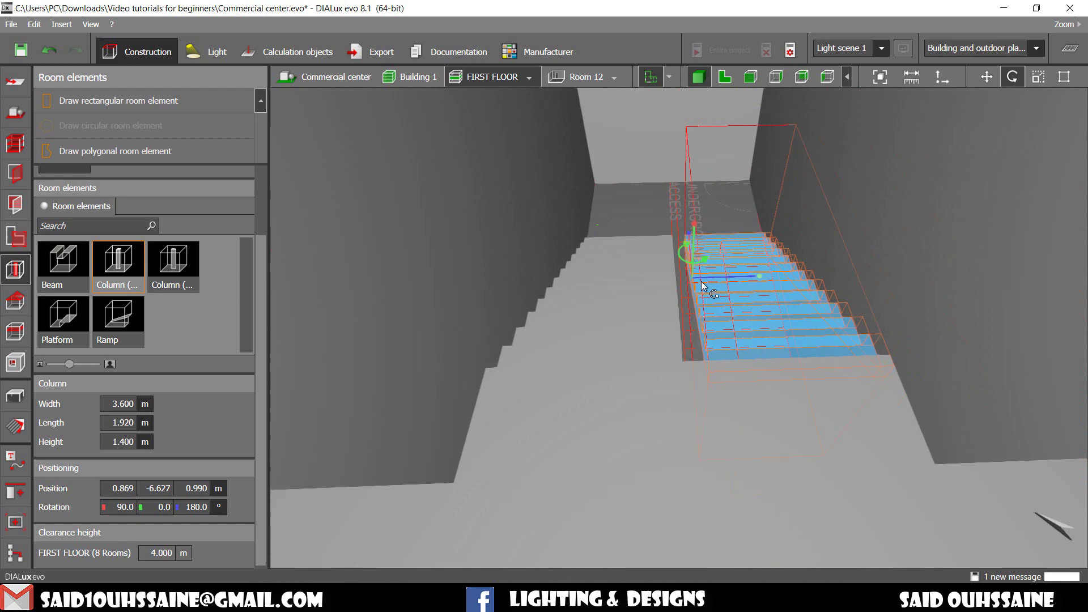
pyautogui.click(724, 77)
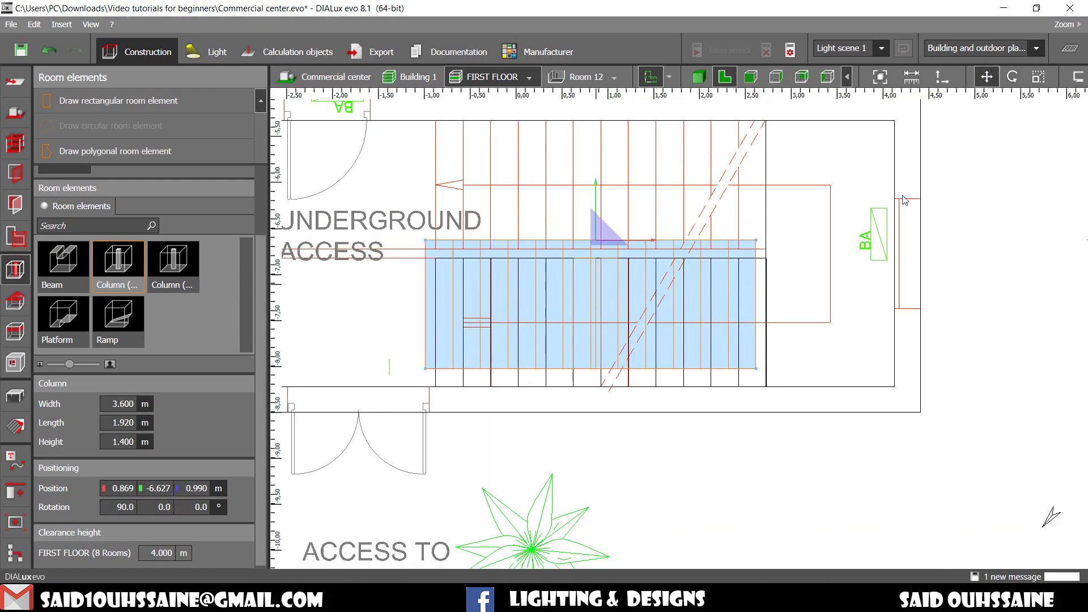
pyautogui.moveTo(759, 371); pyautogui.dragTo(768, 252)
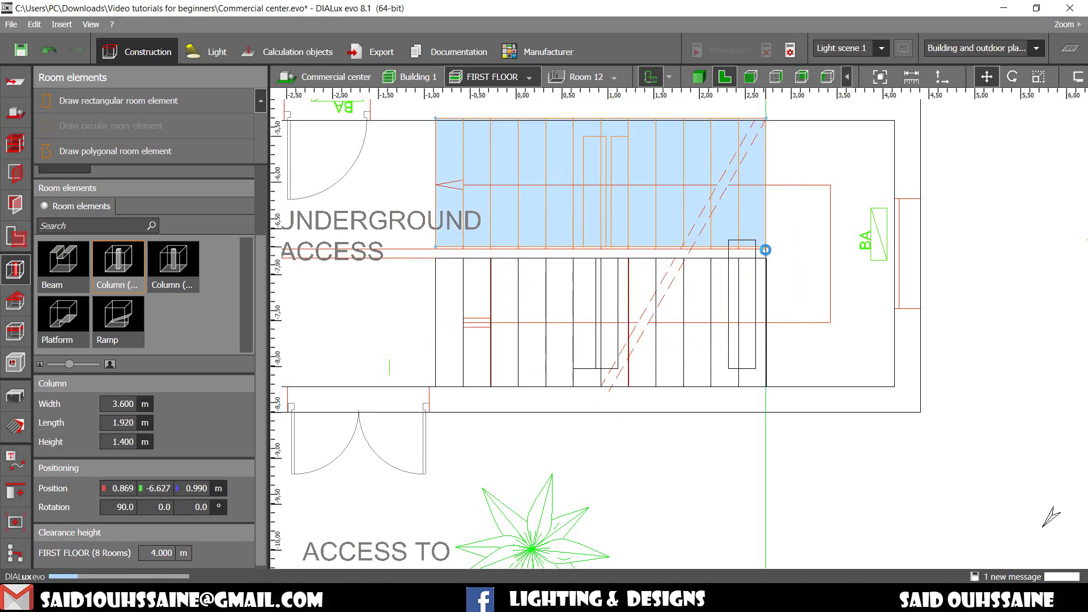
pyautogui.scroll(3, 765, 249)
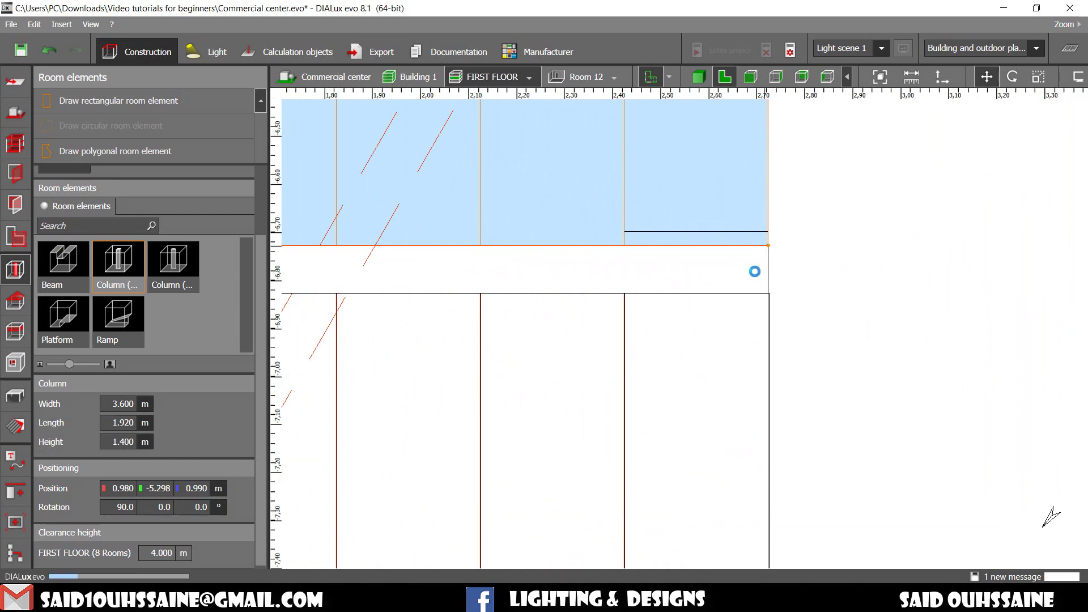
pyautogui.scroll(-5, 752, 279)
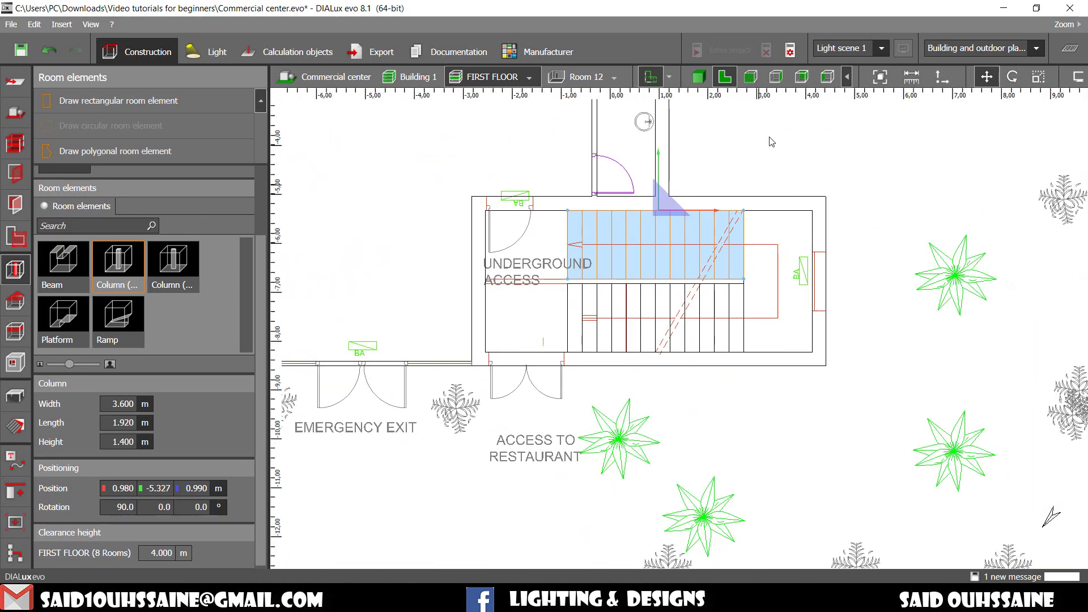
# Step: Raise the copied flight in elevation to Z 3.070 m so its base meets the landing's top
pyautogui.click(763, 79)
pyautogui.scroll(2, 718, 393)
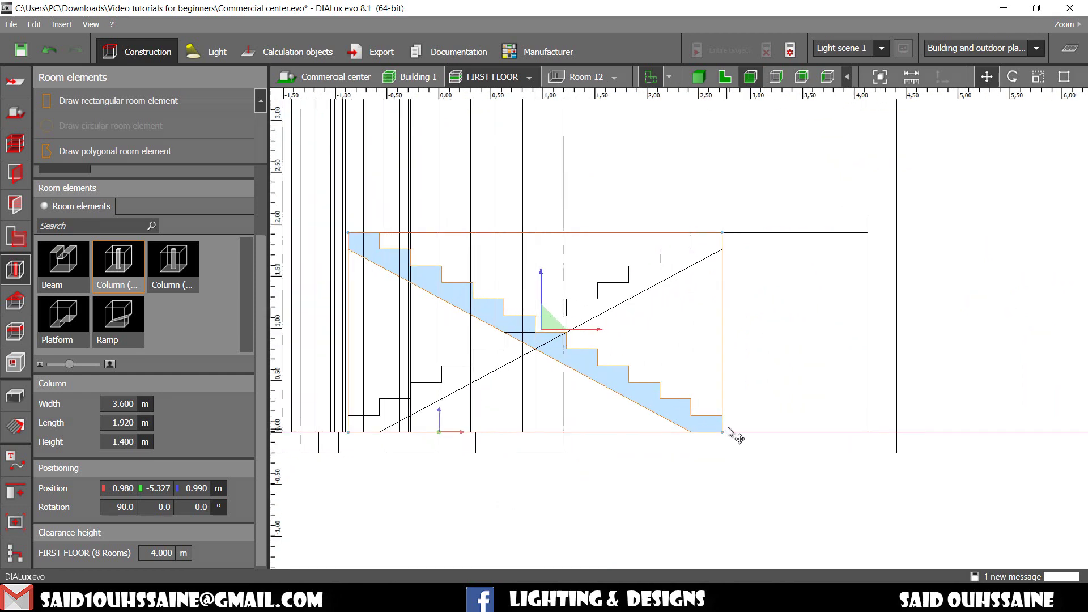
pyautogui.moveTo(724, 434); pyautogui.dragTo(717, 229)
# Step: Draw a rectangular room element 3.600 m long and 0.099 m wide as the dividing wall in the gap between the two flights
pyautogui.click(724, 76)
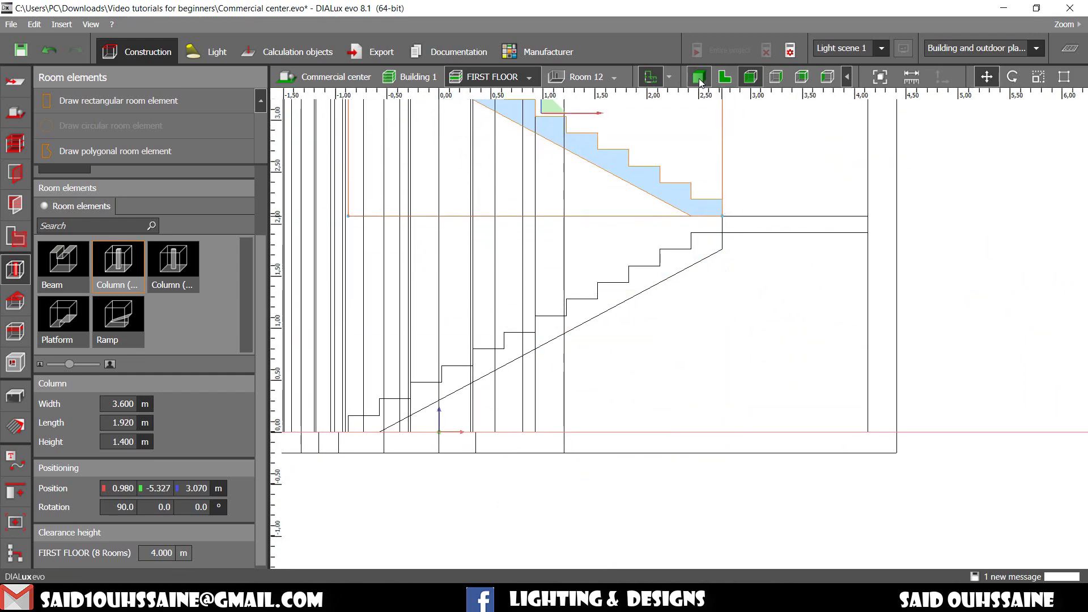
pyautogui.moveTo(496, 305); pyautogui.dragTo(657, 296, button='middle')
pyautogui.scroll(2, 717, 304)
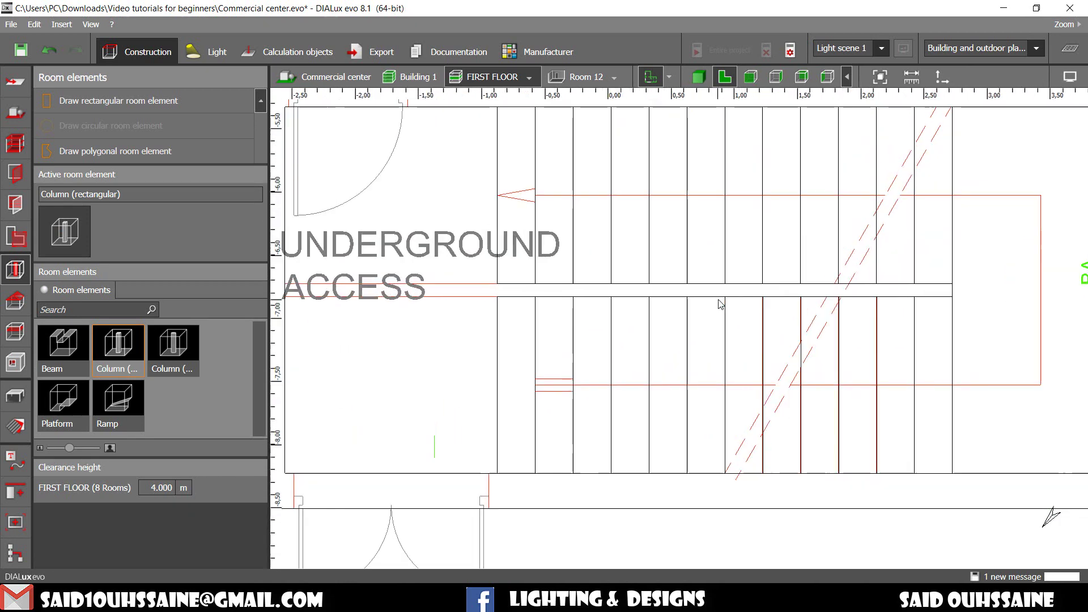
pyautogui.scroll(-2, 725, 301)
pyautogui.moveTo(680, 301); pyautogui.dragTo(606, 318, button='middle')
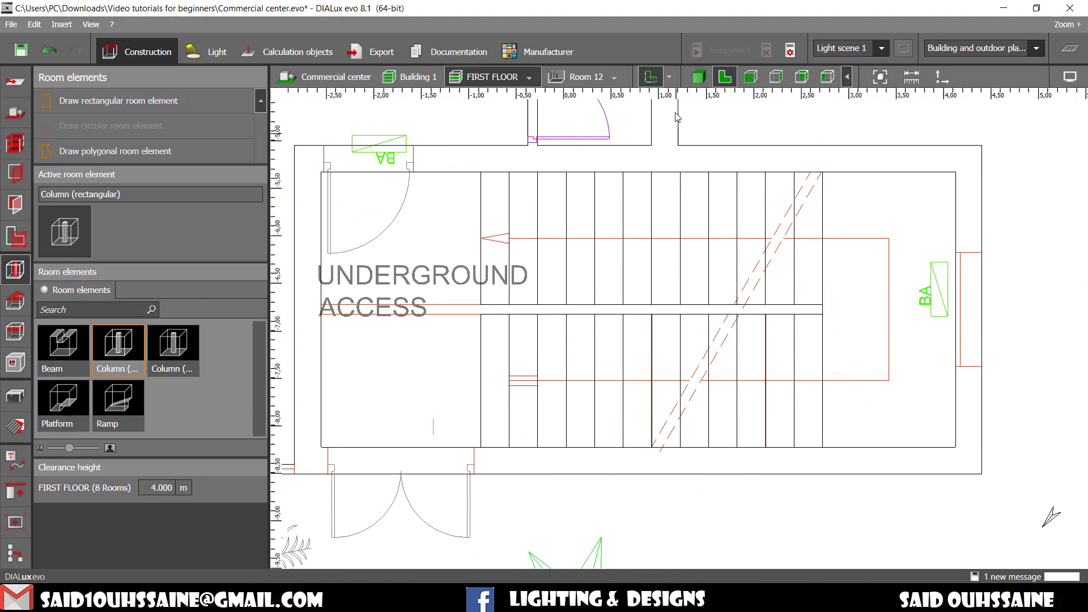
pyautogui.scroll(1, 651, 270)
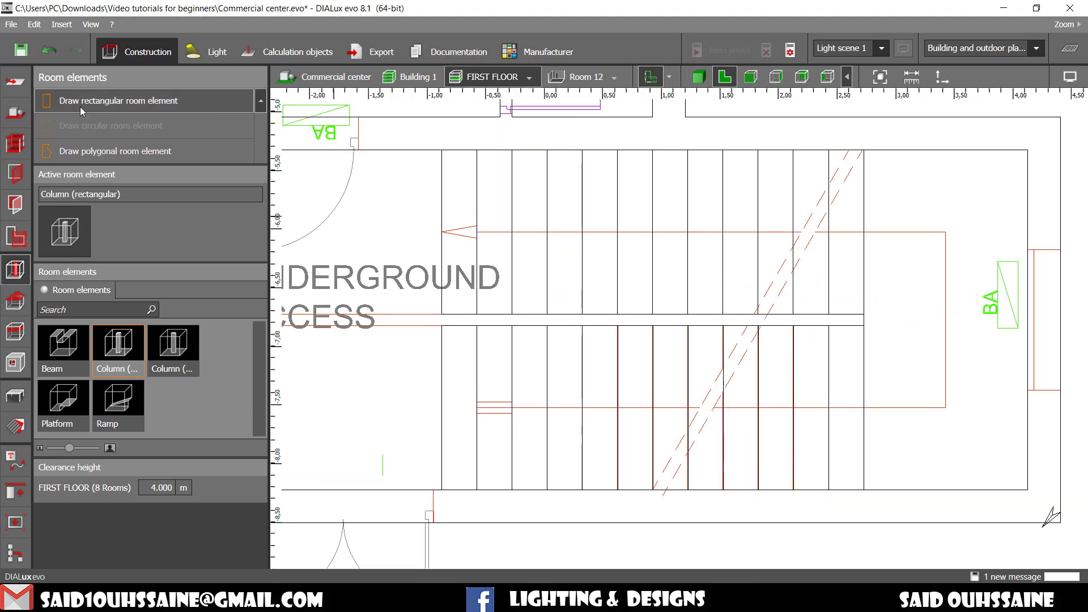
pyautogui.click(113, 101)
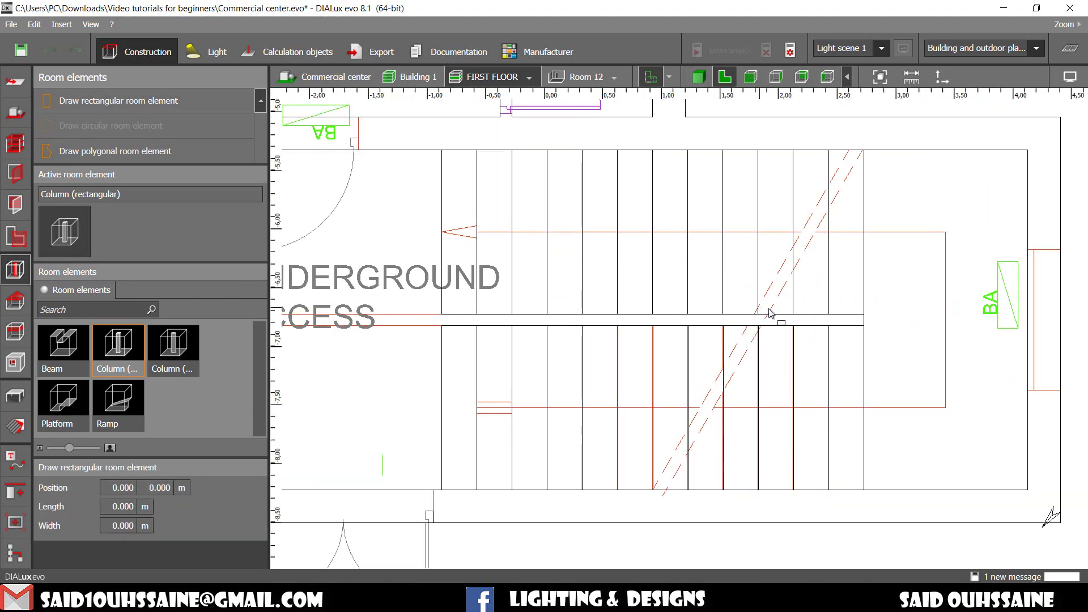
pyautogui.click(863, 330)
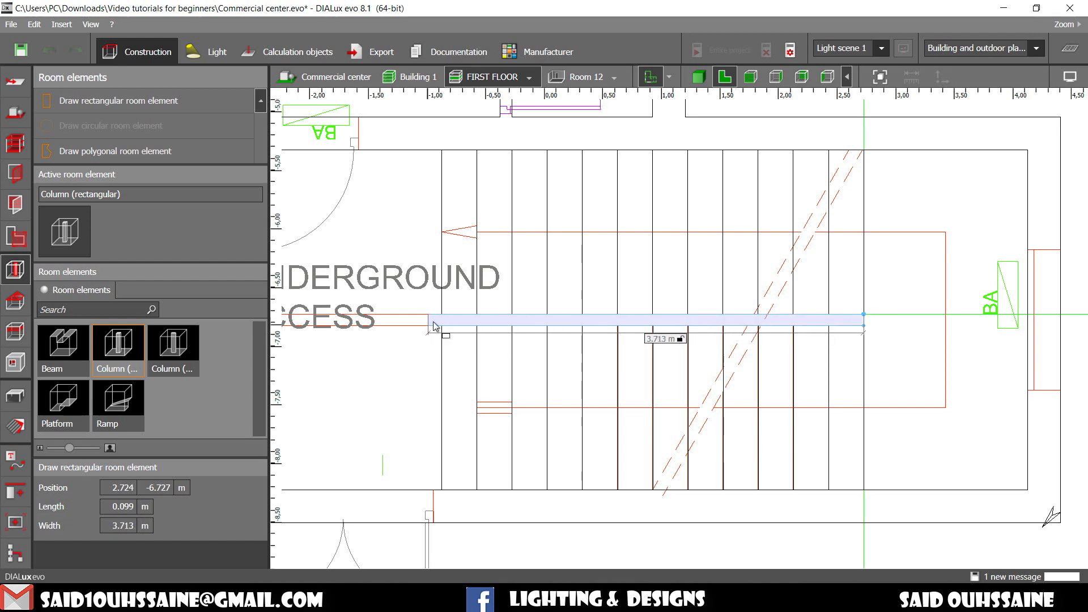
pyautogui.click(698, 78)
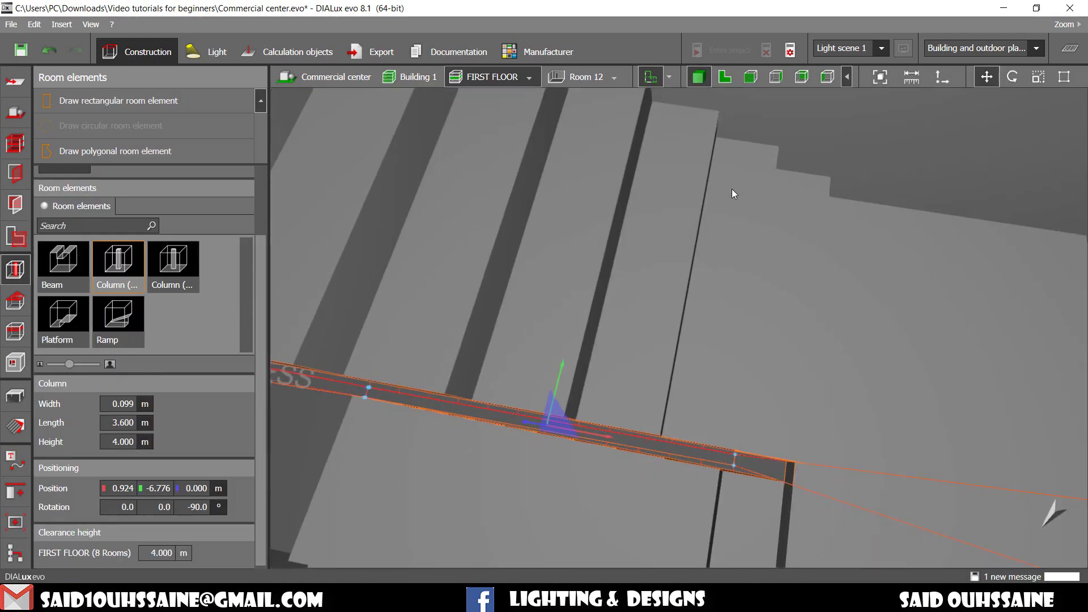
pyautogui.click(732, 190)
# Step: Group the lower stair flight, the landing and the upper flight into one object, leaving the dividing wall out
pyautogui.moveTo(576, 315); pyautogui.dragTo(543, 330, button='right')
pyautogui.scroll(-5, 573, 315)
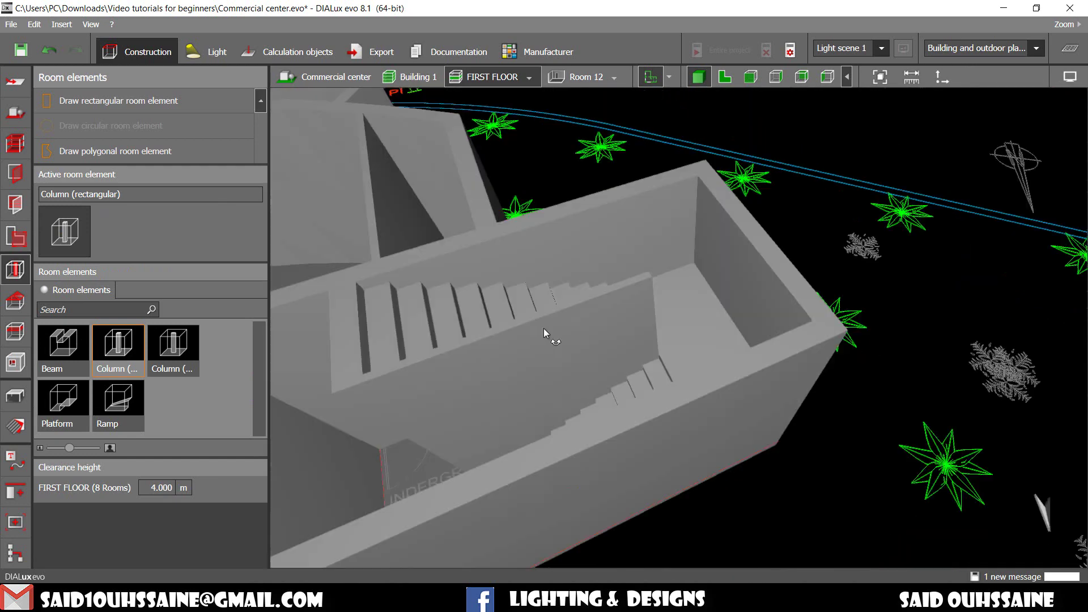
pyautogui.moveTo(543, 333); pyautogui.dragTo(630, 376)
pyautogui.moveTo(623, 338); pyautogui.dragTo(693, 328)
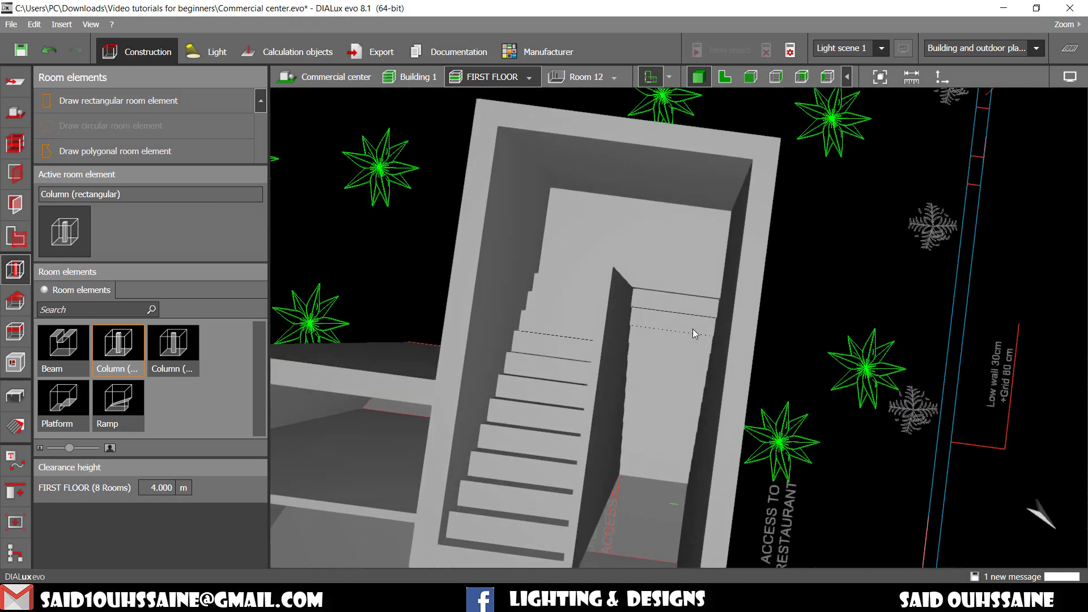
pyautogui.click(692, 329)
pyautogui.keyDown('ctrl'); pyautogui.click(678, 246); pyautogui.keyUp('ctrl')
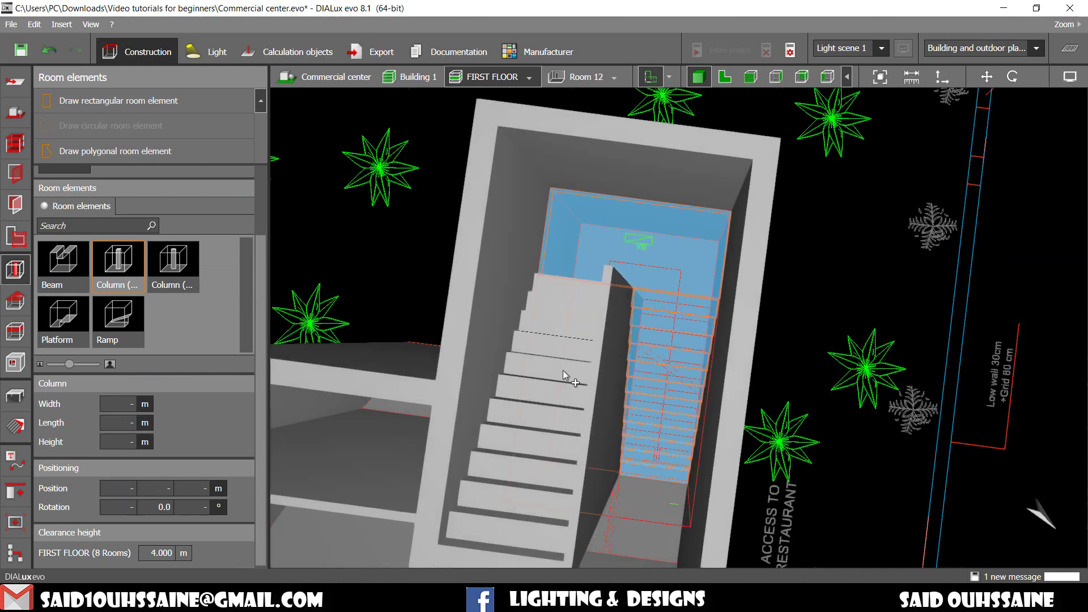
pyautogui.keyDown('ctrl'); pyautogui.click(558, 379); pyautogui.keyUp('ctrl')
pyautogui.moveTo(601, 454); pyautogui.dragTo(561, 454)
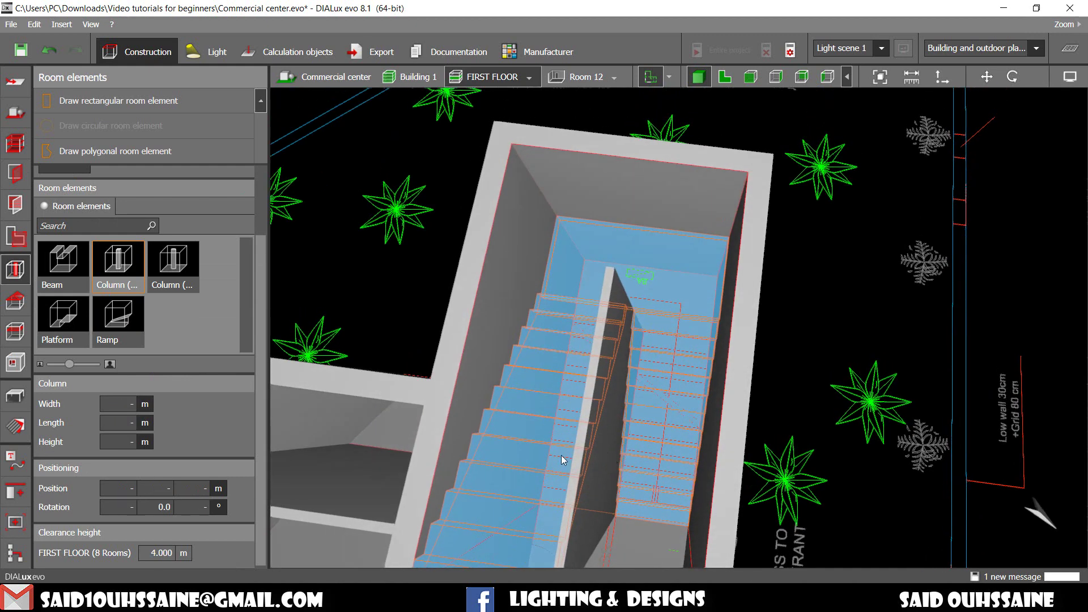
pyautogui.click(13, 491)
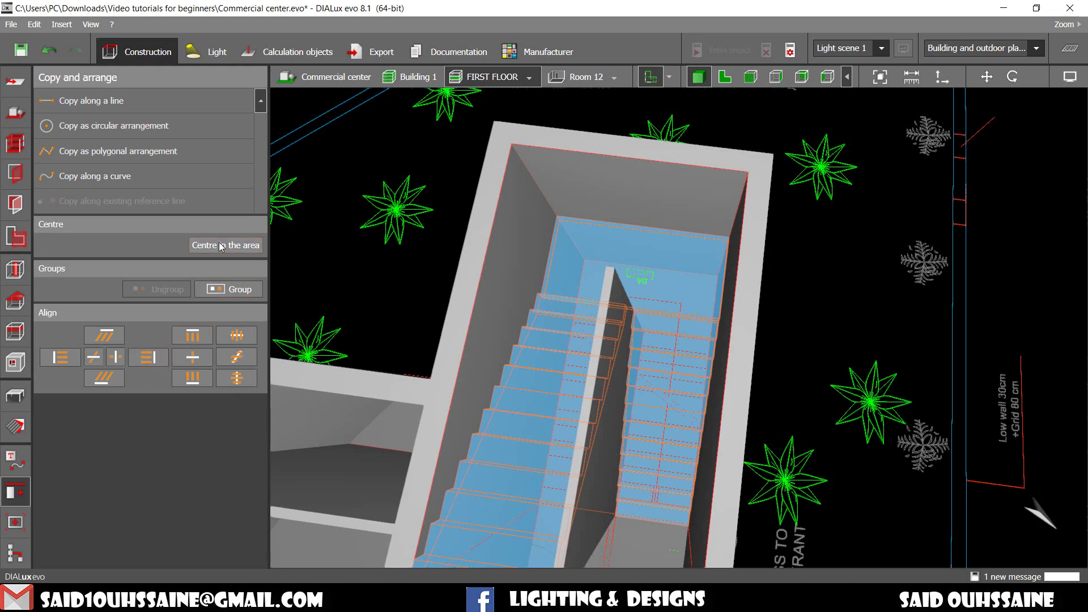
pyautogui.click(237, 287)
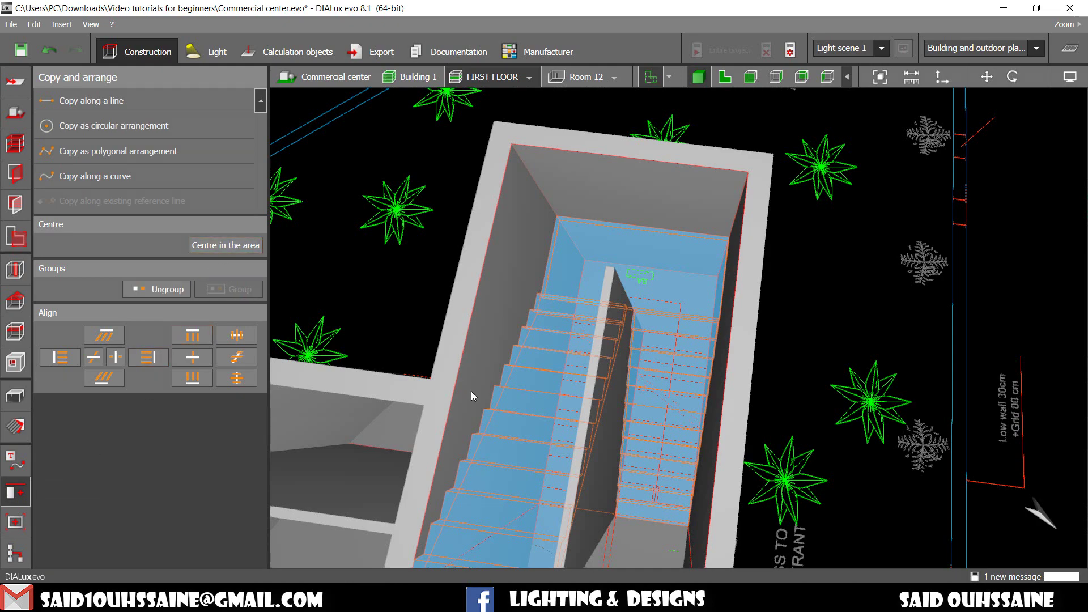
# Step: Place a copy of the grouped staircase in plan over the other underground access, beside the elevator at the building's opposite end
pyautogui.moveTo(855, 323); pyautogui.dragTo(672, 428)
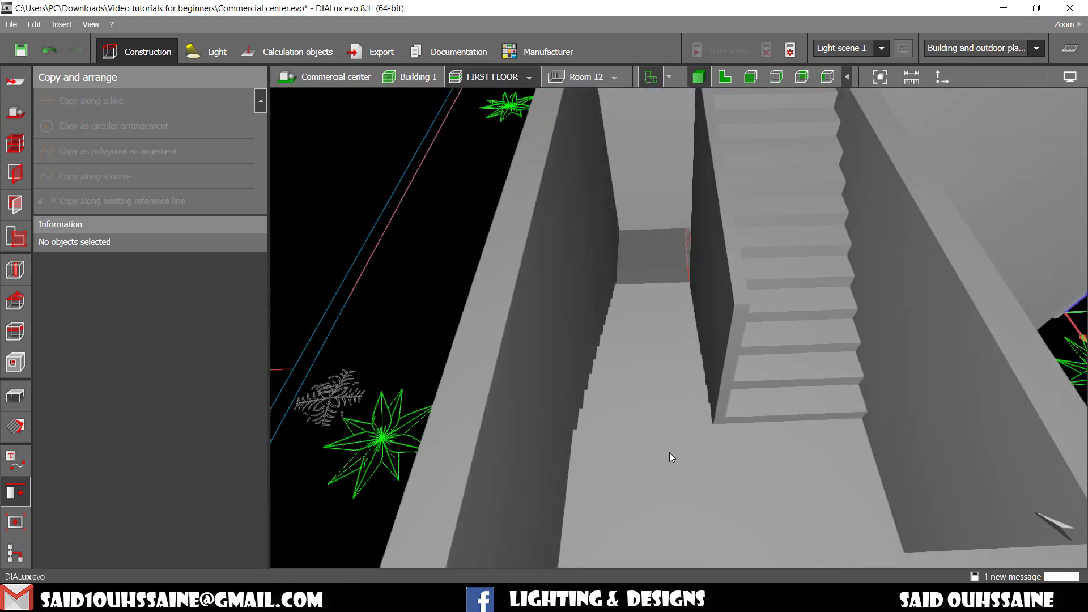
pyautogui.click(668, 452)
pyautogui.click(726, 78)
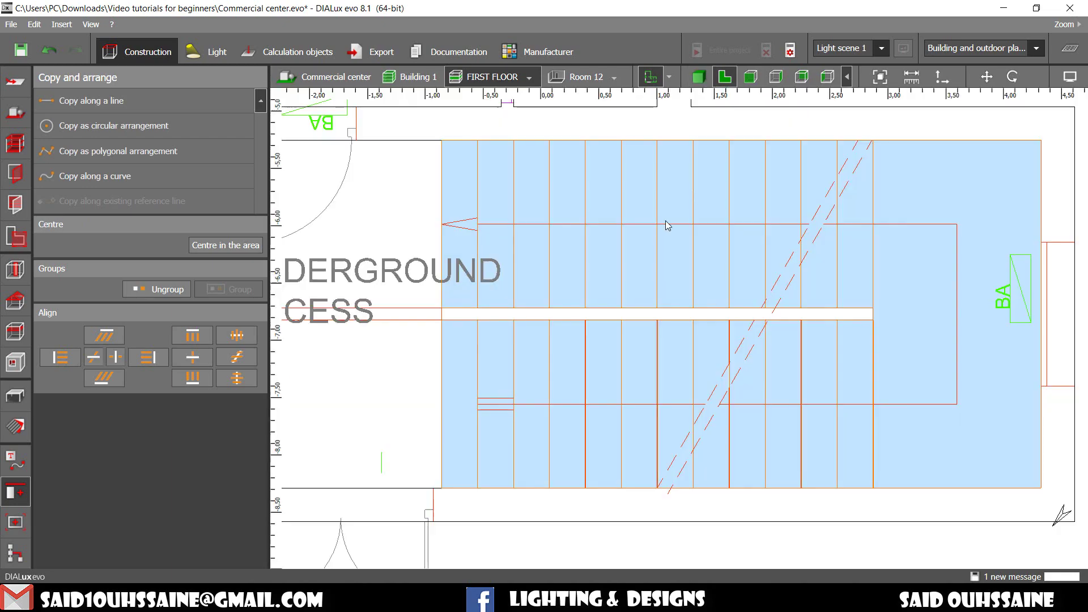
pyautogui.scroll(-5, 566, 310)
pyautogui.scroll(-2, 462, 330)
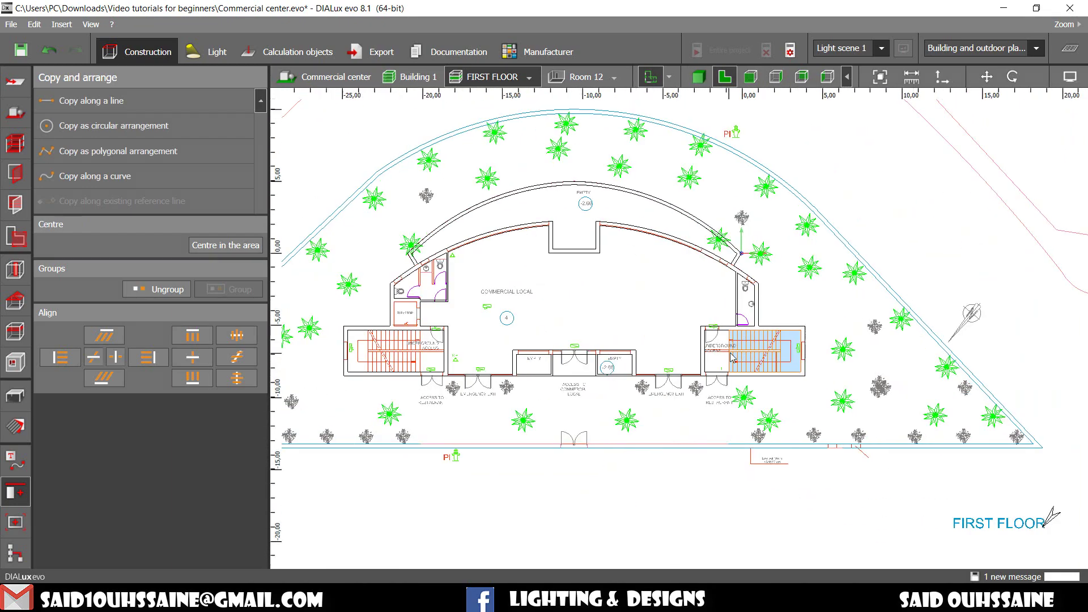
pyautogui.scroll(6, 798, 353)
pyautogui.click(793, 349)
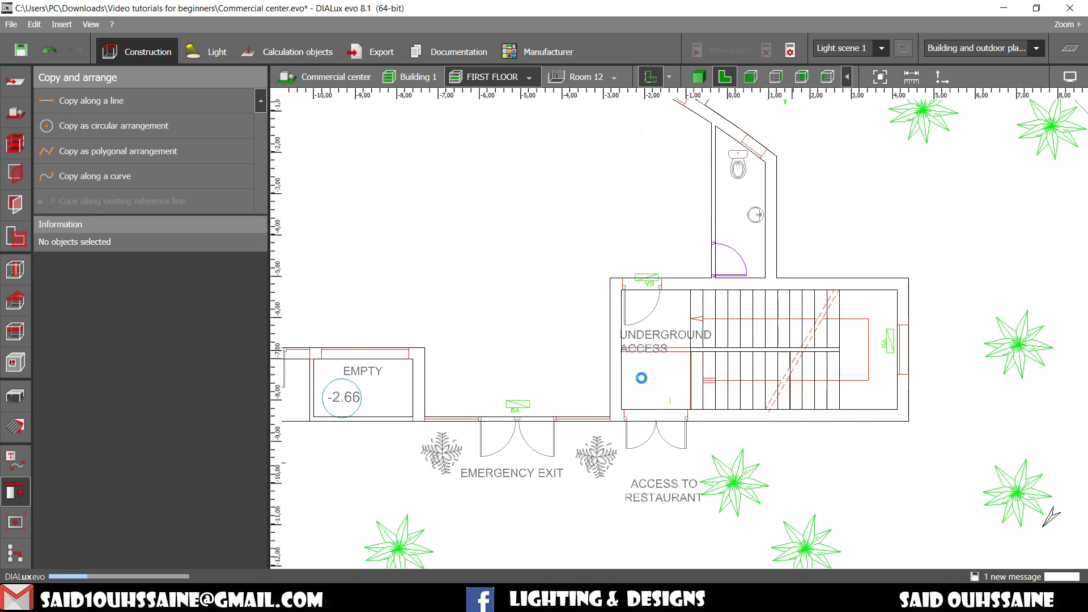
pyautogui.click(821, 297)
pyautogui.scroll(-4, 822, 296)
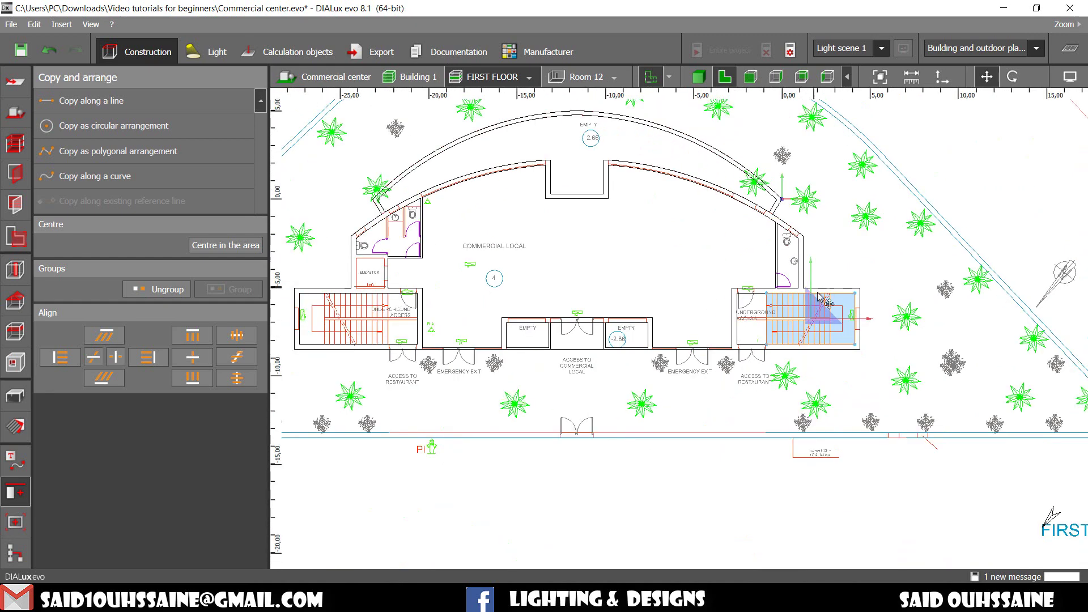
pyautogui.moveTo(869, 319); pyautogui.dragTo(396, 359)
# Step: Rotate the copied staircase half a turn and move its landing corner onto the stairwell's inner wall corner
pyautogui.scroll(5, 391, 359)
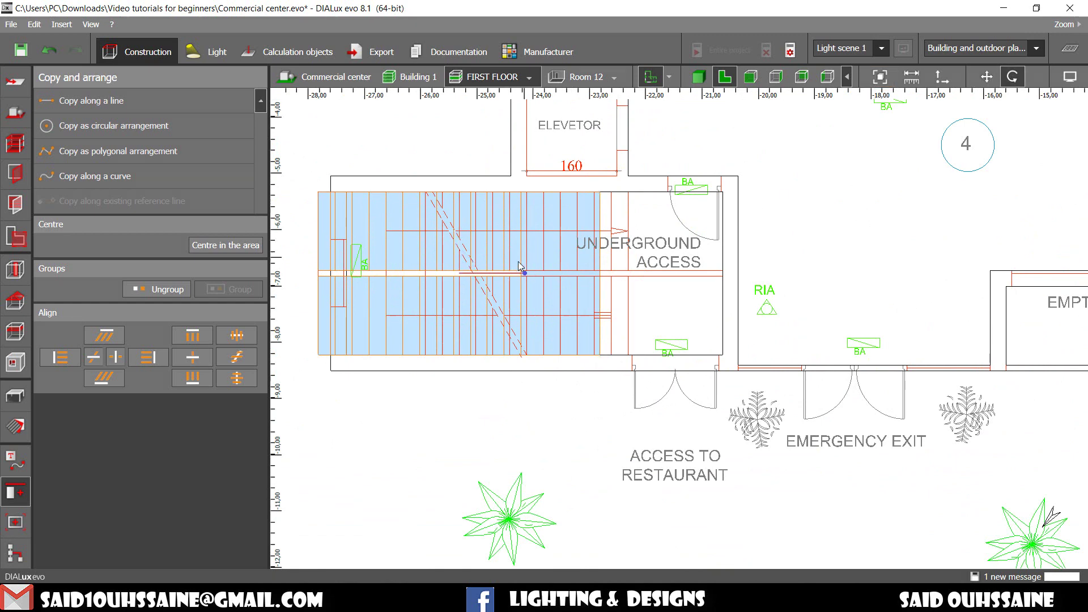
pyautogui.moveTo(520, 279); pyautogui.dragTo(400, 278)
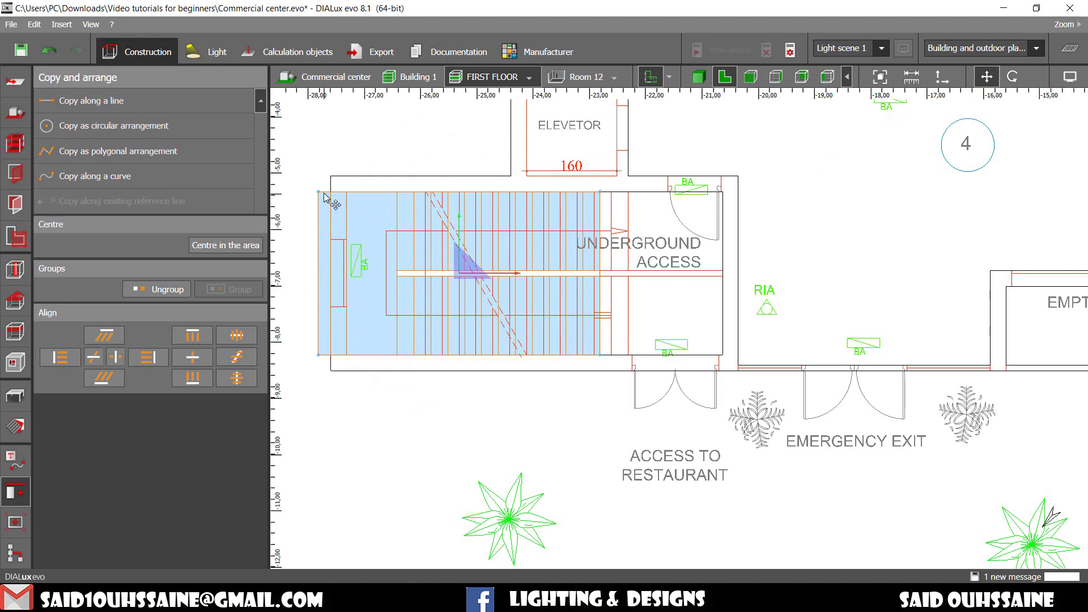
pyautogui.moveTo(327, 199); pyautogui.dragTo(349, 195)
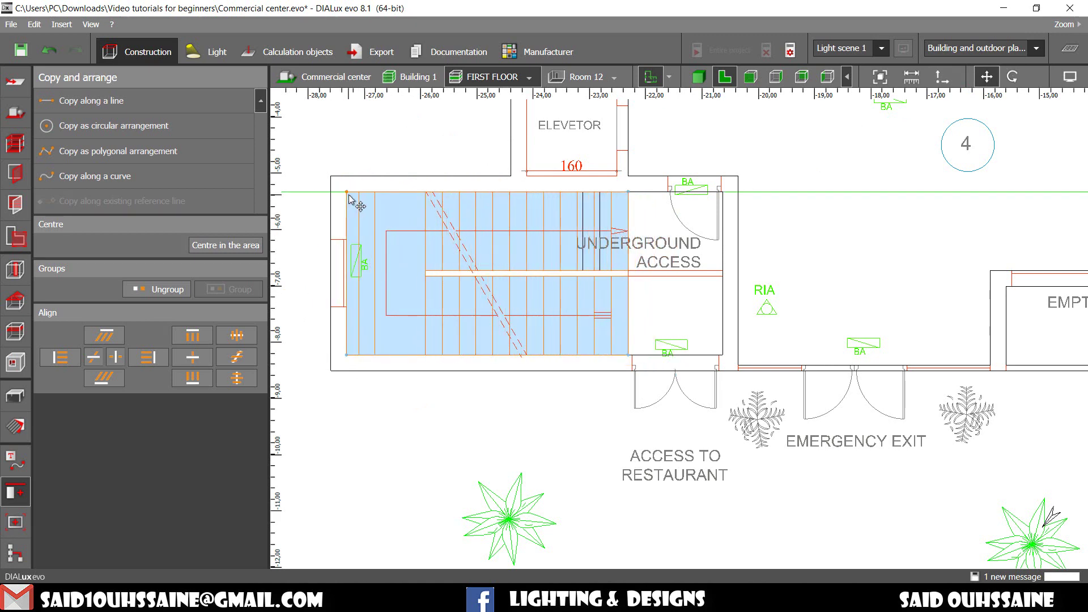
# Step: Examine both staircases in 3D, checking the copy's fit in its stairwell and the dividing wall at the original
pyautogui.click(699, 76)
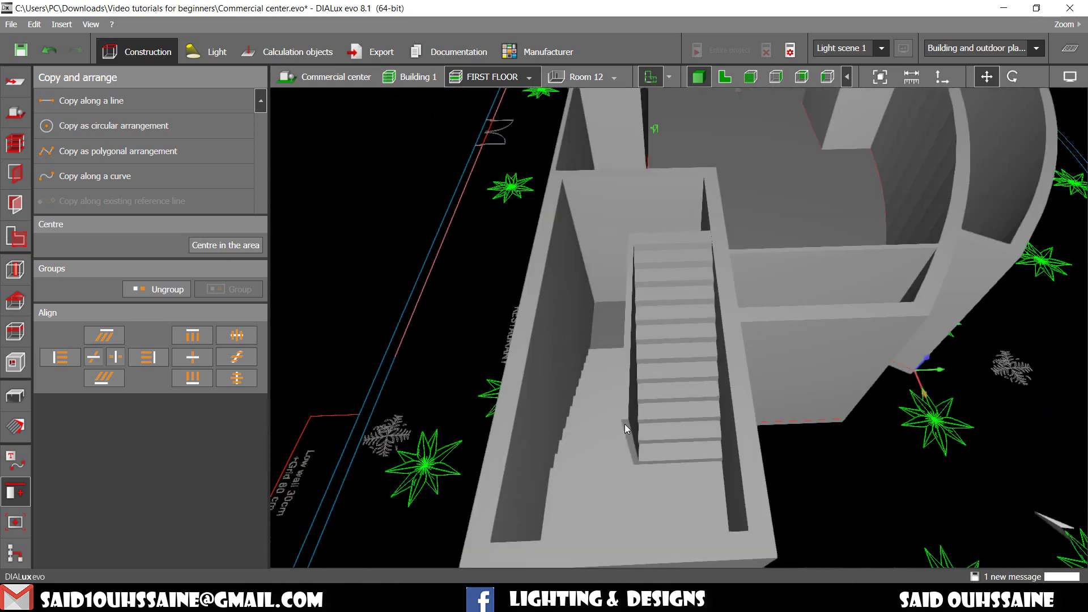
pyautogui.scroll(-5, 624, 425)
pyautogui.click(508, 382)
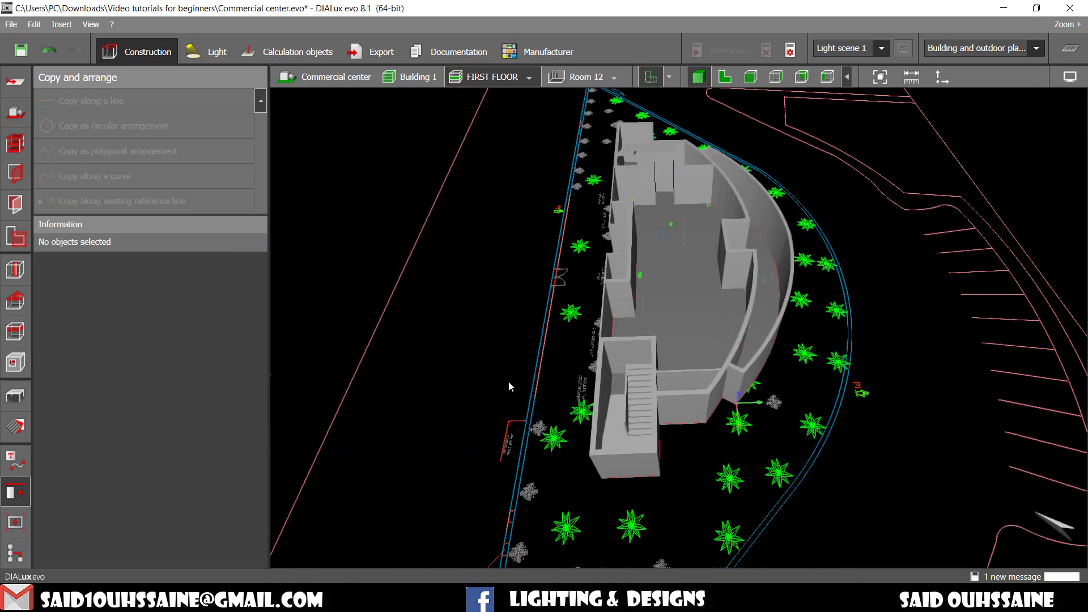
pyautogui.moveTo(508, 381); pyautogui.dragTo(413, 302, button='right')
pyautogui.moveTo(413, 303); pyautogui.dragTo(751, 225, button='middle')
pyautogui.scroll(4, 584, 423)
pyautogui.moveTo(583, 423); pyautogui.dragTo(638, 464, button='right')
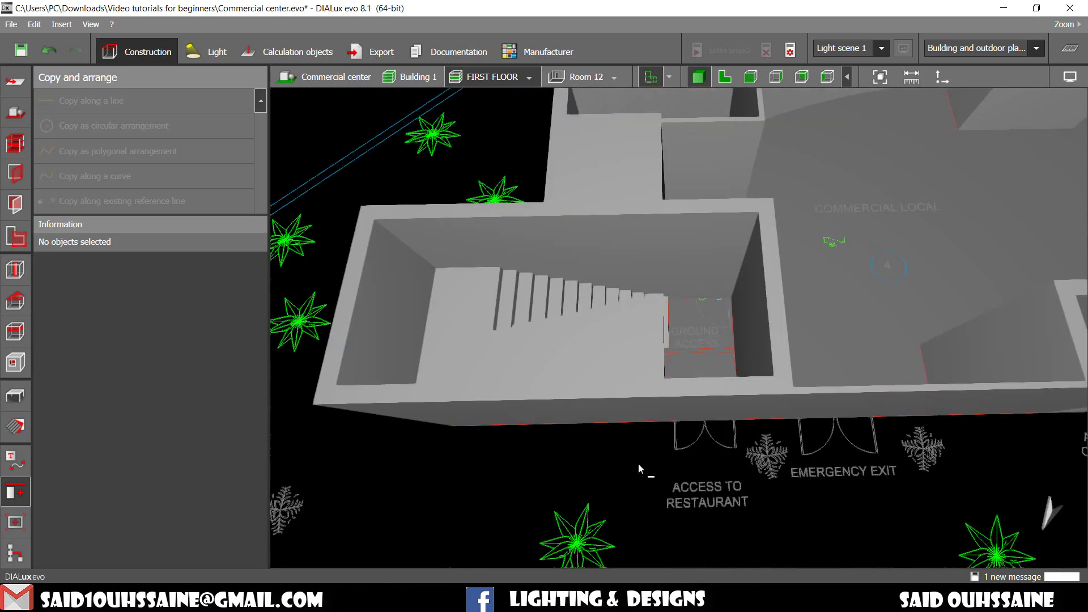
pyautogui.scroll(4, 579, 322)
pyautogui.moveTo(579, 322); pyautogui.dragTo(833, 363, button='right')
pyautogui.scroll(-5, 596, 361)
pyautogui.moveTo(441, 377); pyautogui.dragTo(794, 206, button='middle')
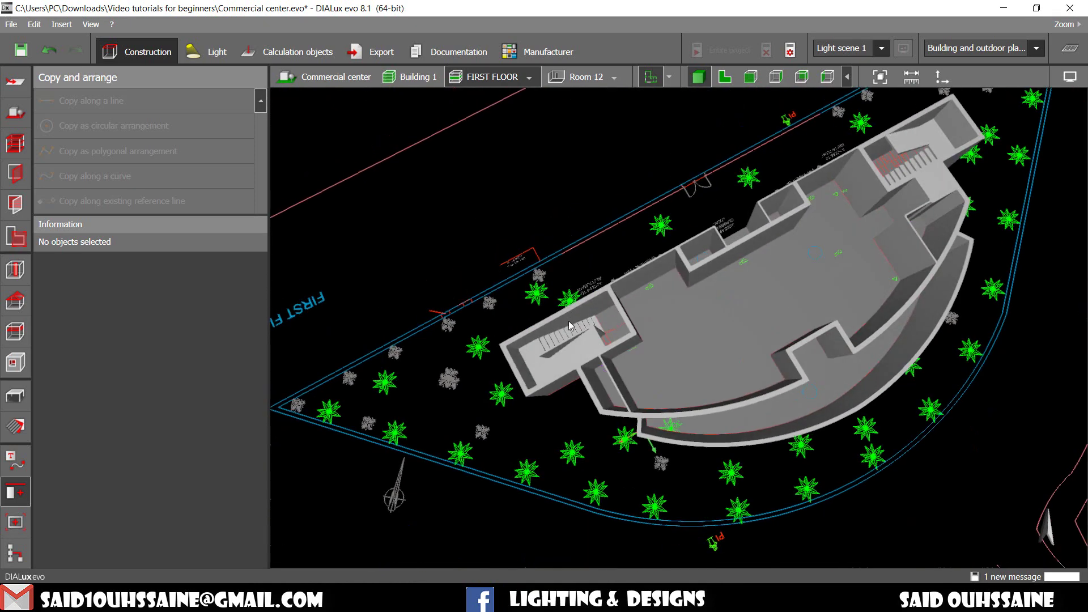
pyautogui.scroll(5, 567, 357)
pyautogui.moveTo(566, 359); pyautogui.dragTo(559, 348, button='right')
pyautogui.scroll(1, 558, 348)
pyautogui.scroll(-3, 518, 288)
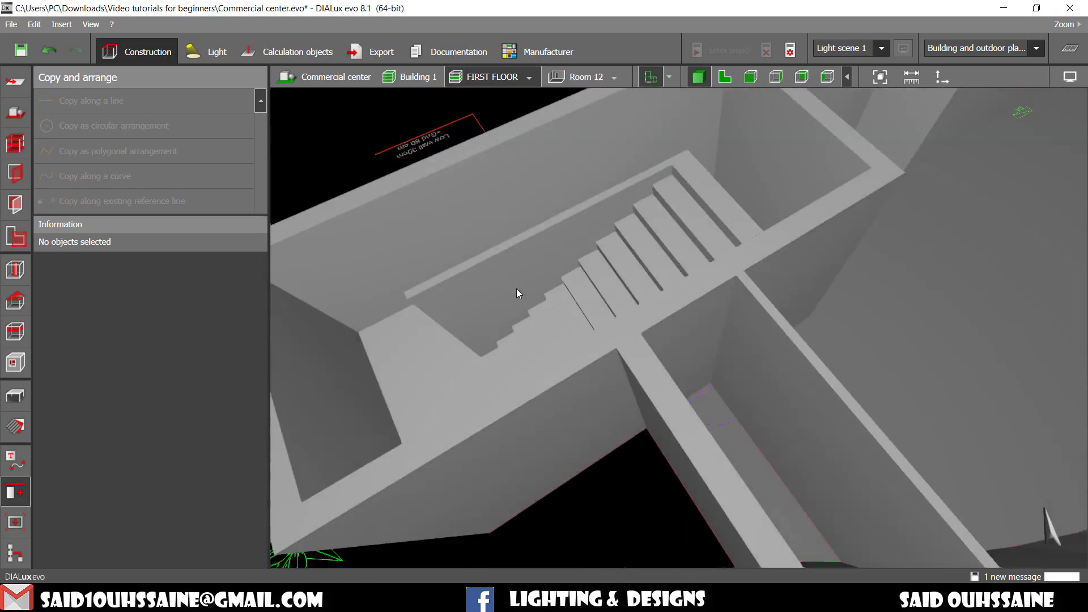
# Step: Copy the original staircase's dividing wall and align it in plan with the gap between the copied staircase's two flights
pyautogui.click(514, 284)
pyautogui.scroll(3, 510, 271)
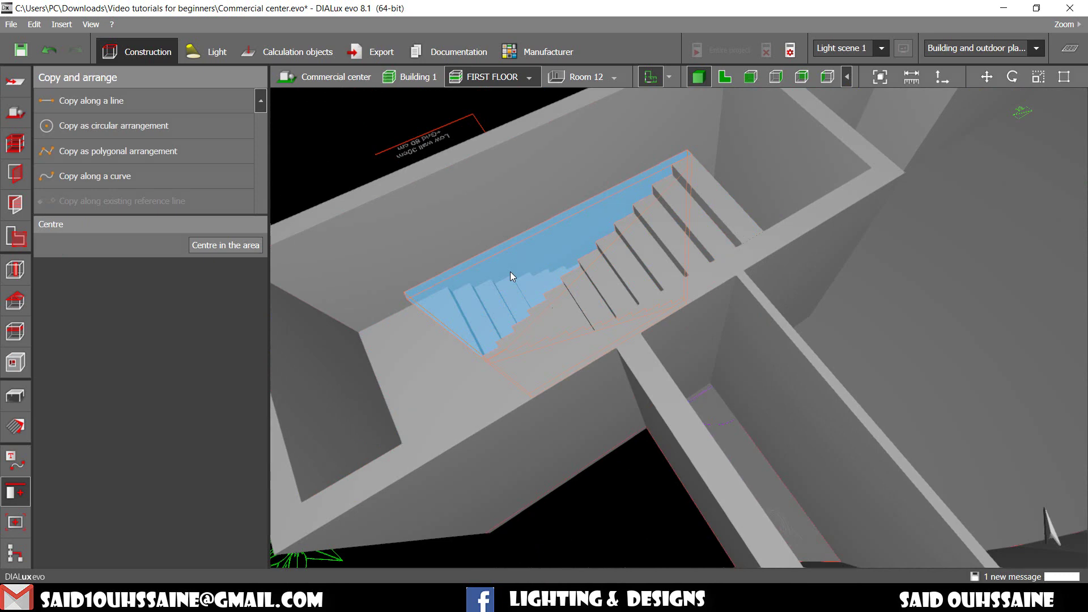
pyautogui.hotkey('ctrl', 'v')
pyautogui.click(724, 75)
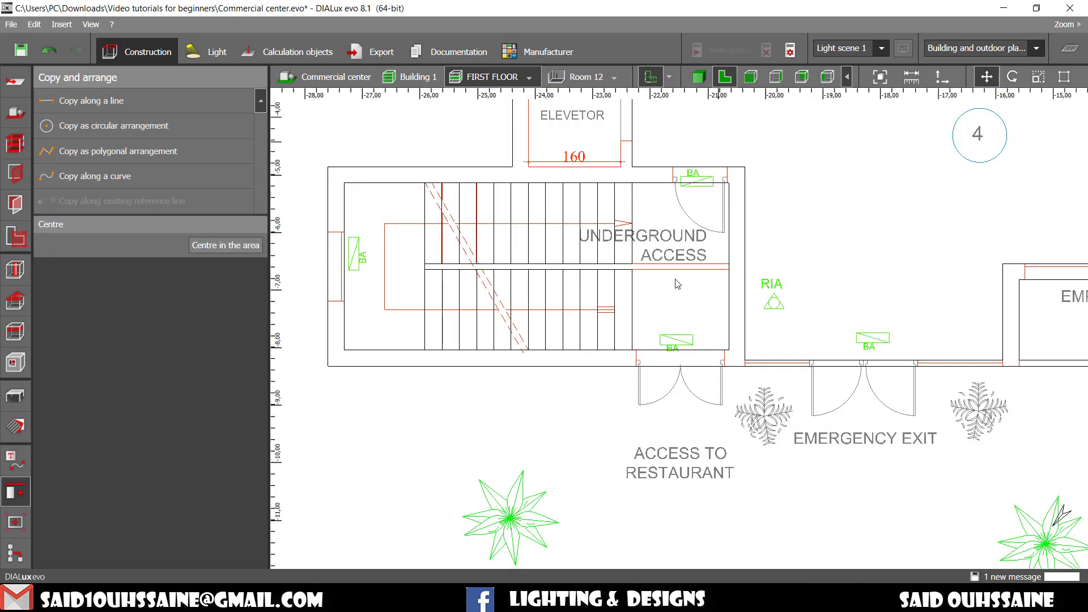
pyautogui.scroll(-6, 677, 283)
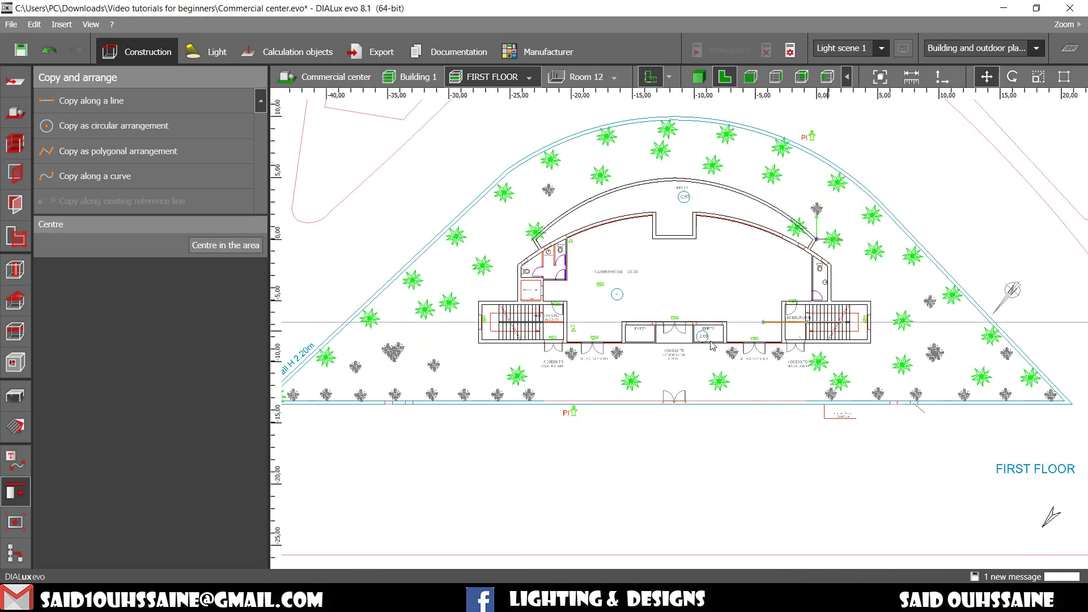
pyautogui.scroll(8, 465, 329)
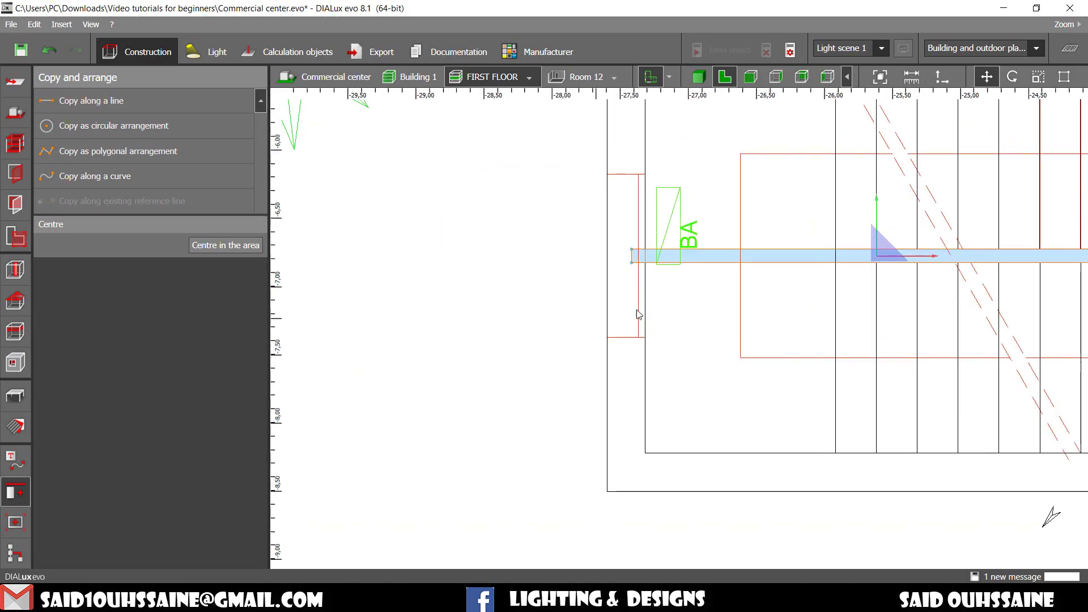
pyautogui.moveTo(381, 336); pyautogui.dragTo(581, 355)
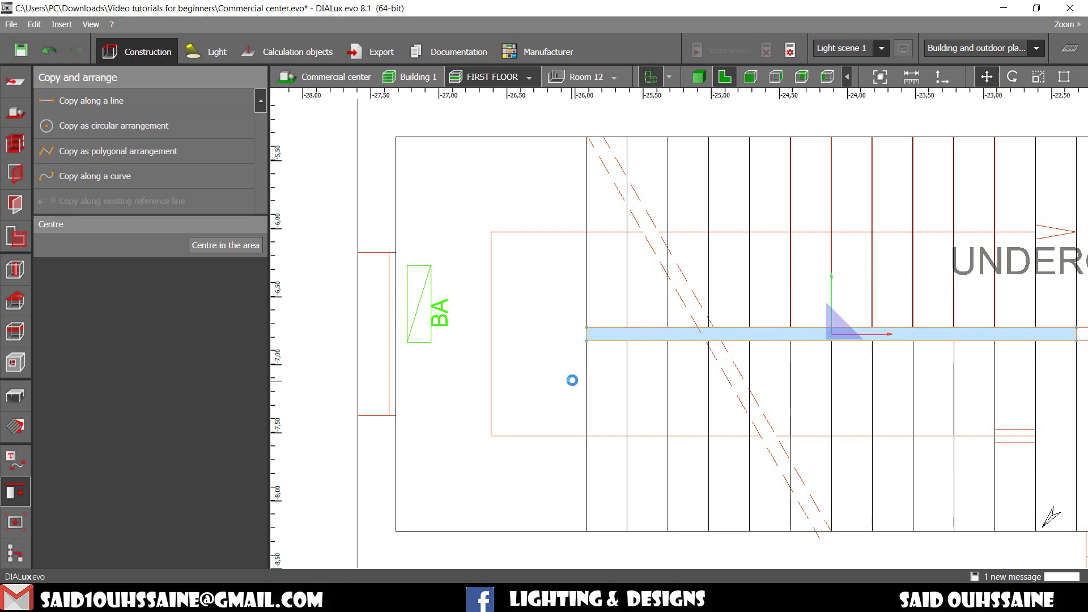
# Step: Examine the copied staircase in 3D, checking how its dividing wall sits between the flights and meets the landing
pyautogui.click(699, 77)
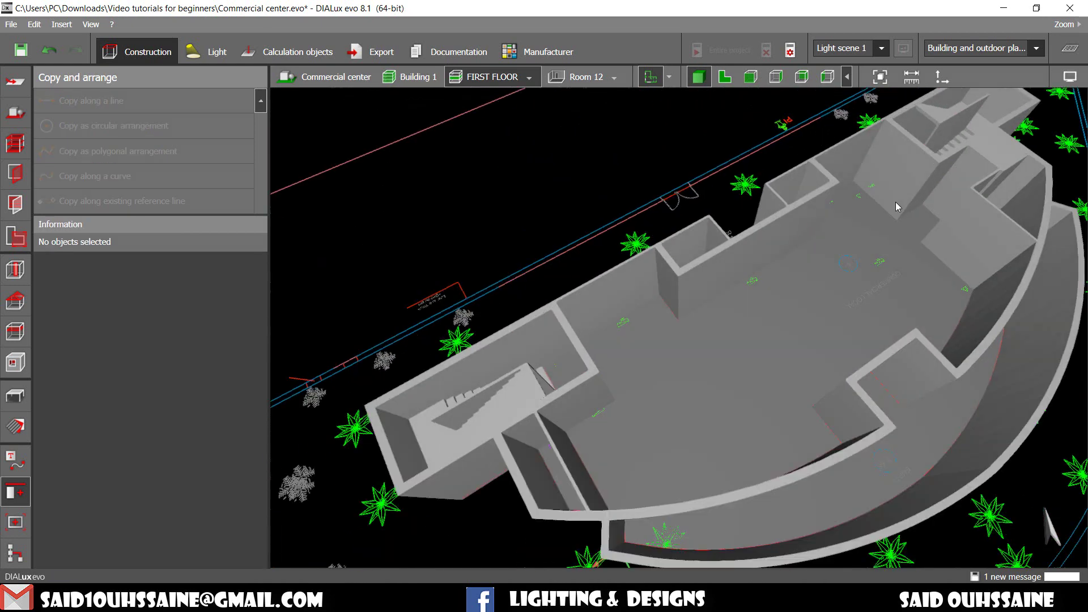
pyautogui.scroll(2, 896, 203)
pyautogui.moveTo(873, 215); pyautogui.dragTo(753, 287, button='middle')
pyautogui.moveTo(901, 223); pyautogui.dragTo(552, 274, button='right')
pyautogui.scroll(4, 596, 264)
pyautogui.moveTo(552, 274); pyautogui.dragTo(638, 357)
pyautogui.moveTo(638, 357); pyautogui.dragTo(783, 375, button='right')
pyautogui.scroll(3, 784, 375)
pyautogui.moveTo(783, 375); pyautogui.dragTo(784, 356, button='middle')
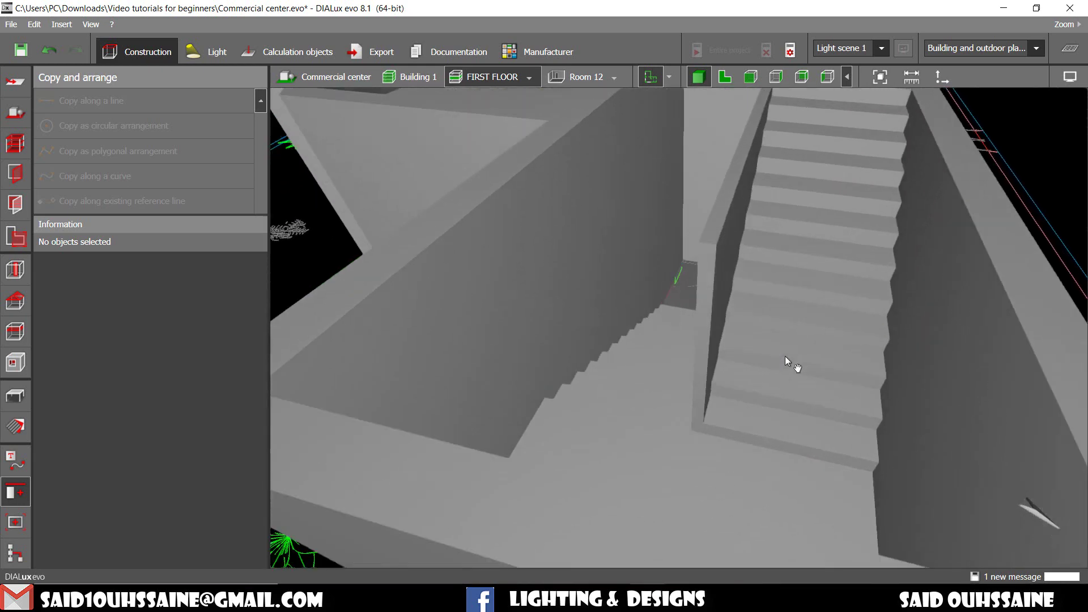
pyautogui.moveTo(658, 364)
pyautogui.mouseDown()
pyautogui.moveTo(734, 372)
pyautogui.moveTo(645, 355)
pyautogui.moveTo(656, 348)
pyautogui.mouseUp()
pyautogui.scroll(-3, 656, 348)
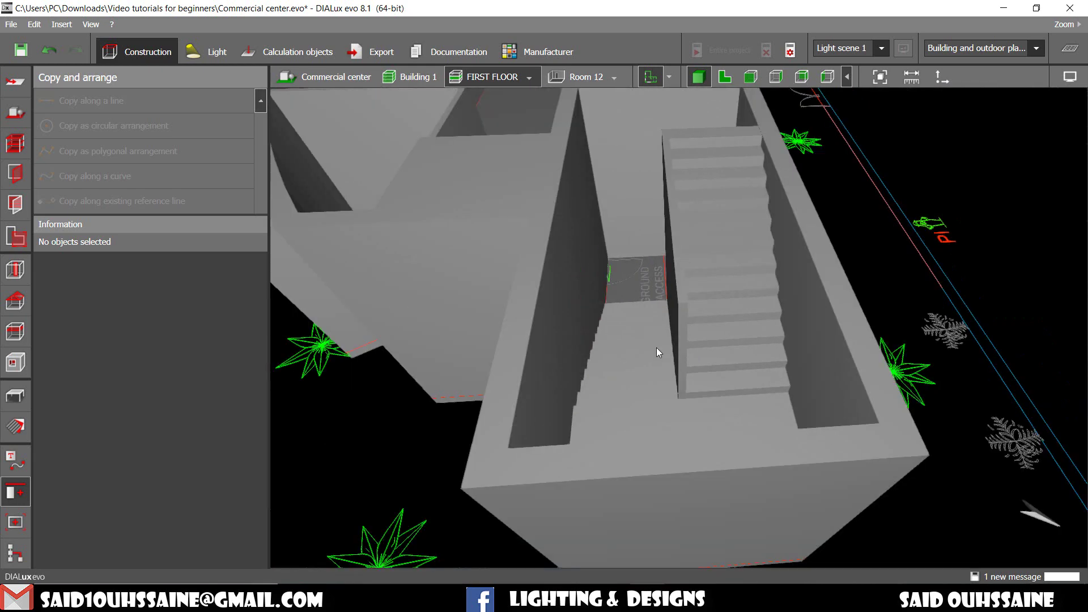